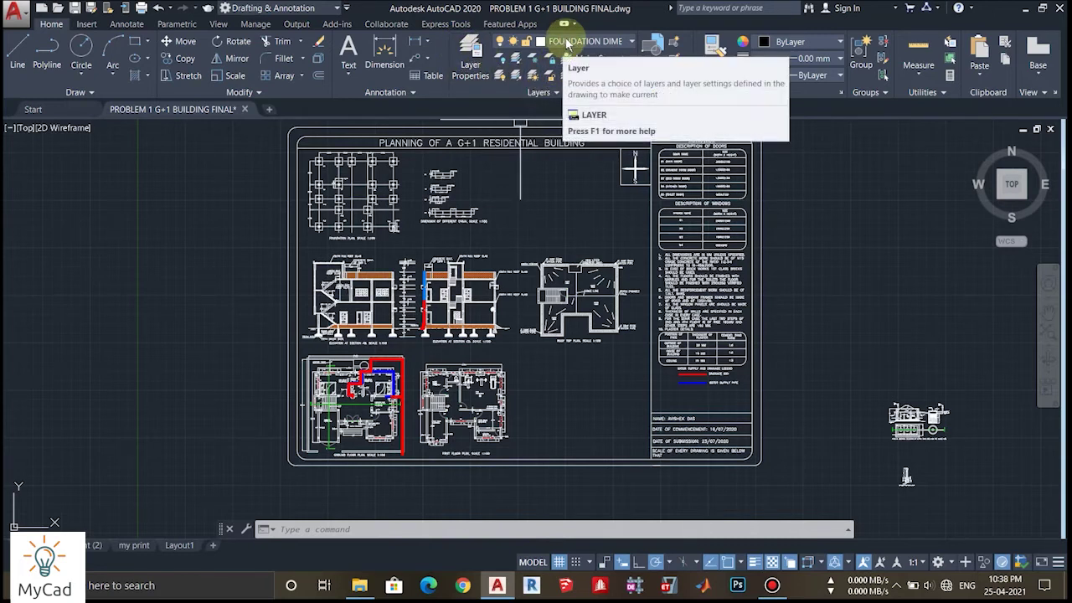
# - Make CHAJJA the current layer
pyautogui.click(633, 44)
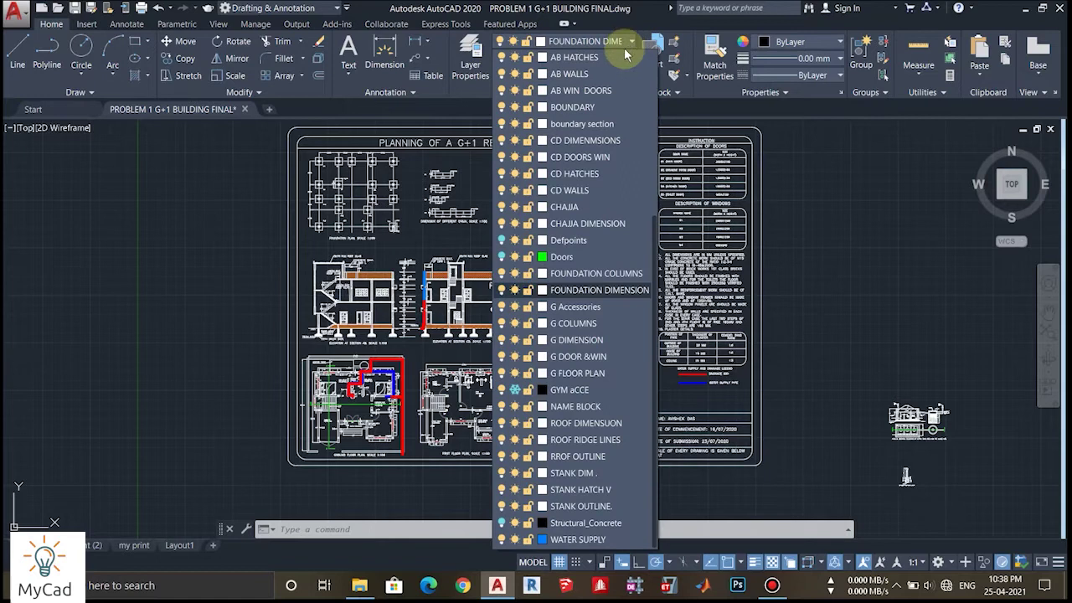
pyautogui.scroll(5, 587, 280)
pyautogui.scroll(-5, 590, 280)
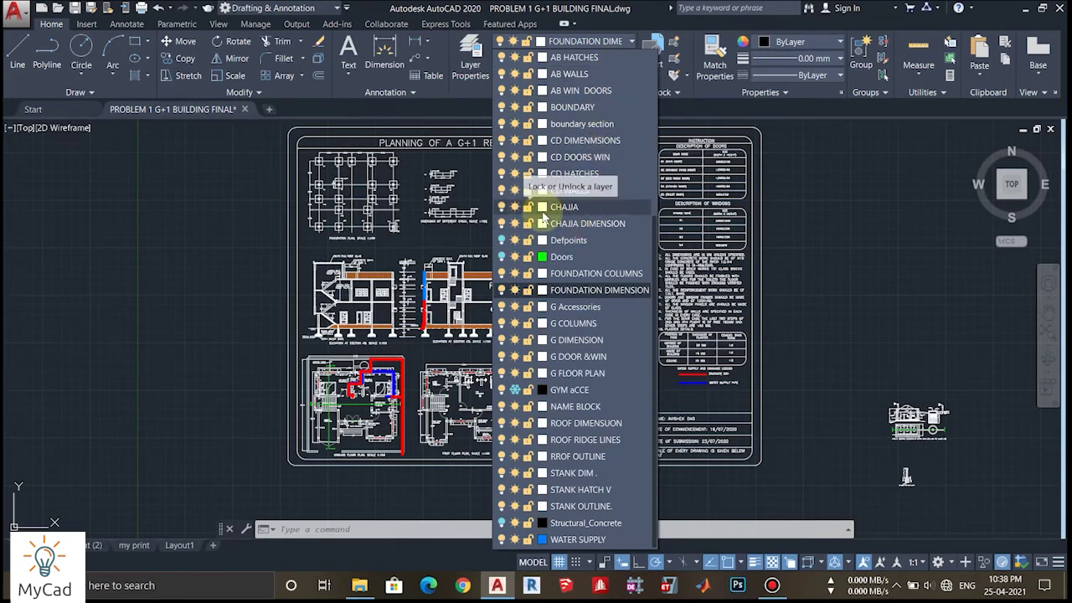
pyautogui.click(583, 209)
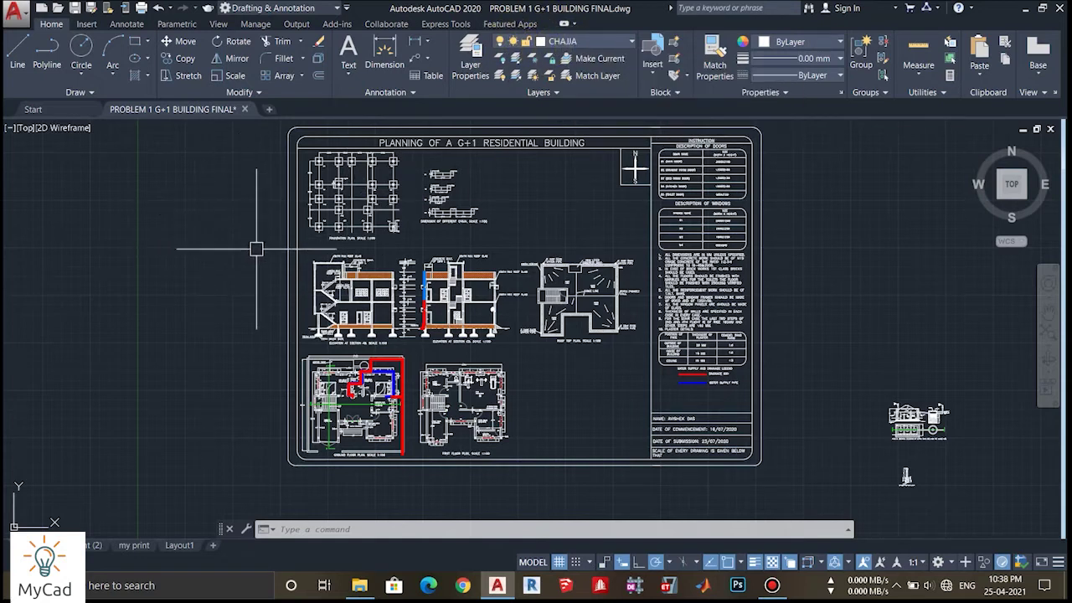
pyautogui.moveTo(206, 371); pyautogui.dragTo(187, 307, button='middle')
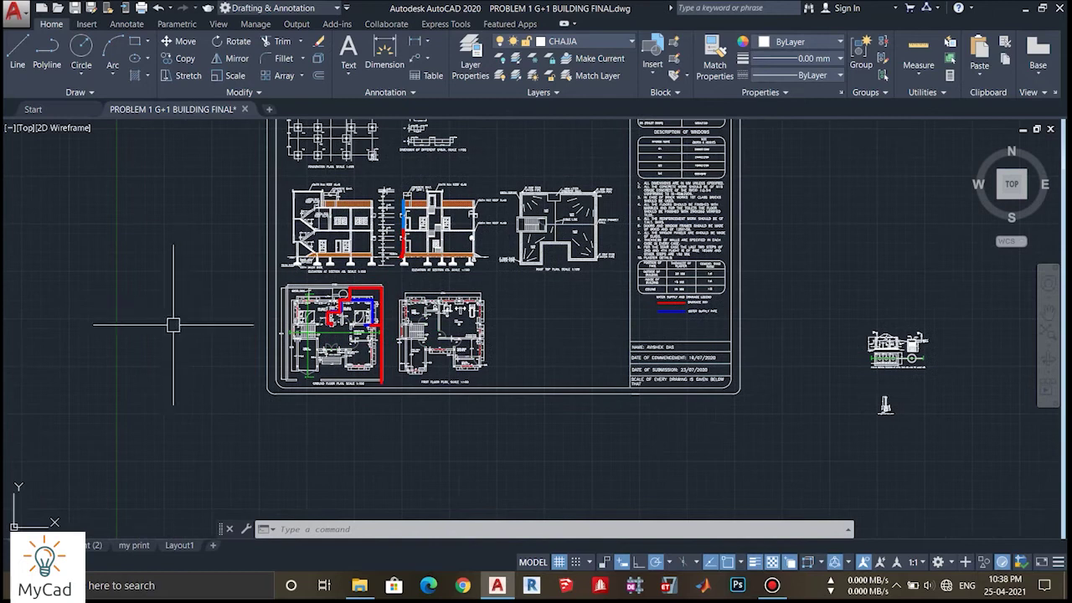
pyautogui.moveTo(192, 256); pyautogui.dragTo(182, 336, button='middle')
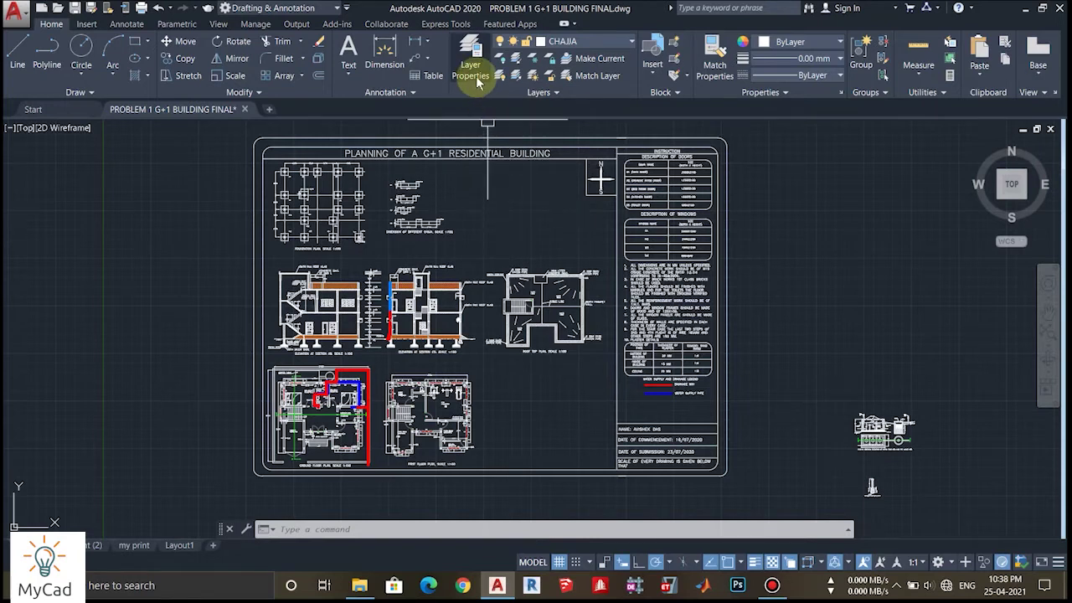
# - Open the Layer Properties Manager and look through the full list of layers used in the building drawing
pyautogui.click(472, 52)
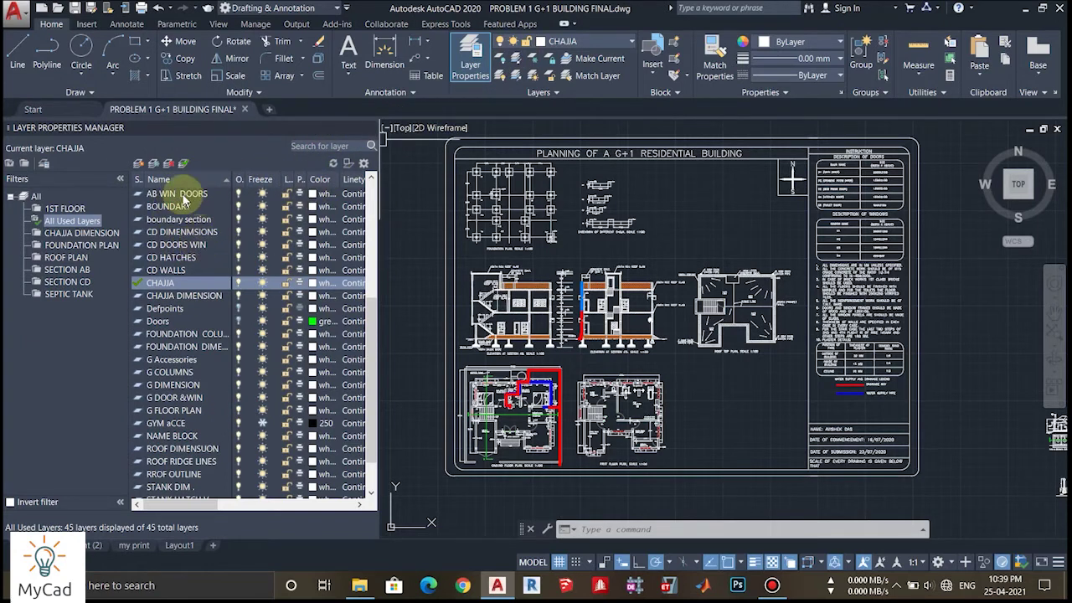
pyautogui.scroll(-2, 175, 226)
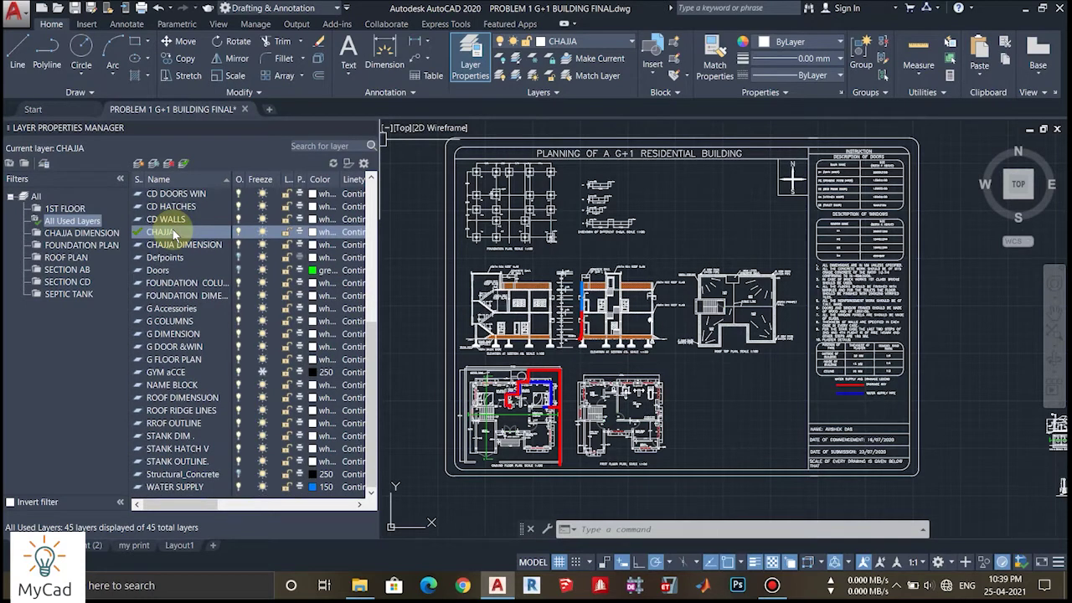
pyautogui.scroll(6, 174, 234)
pyautogui.scroll(1, 174, 235)
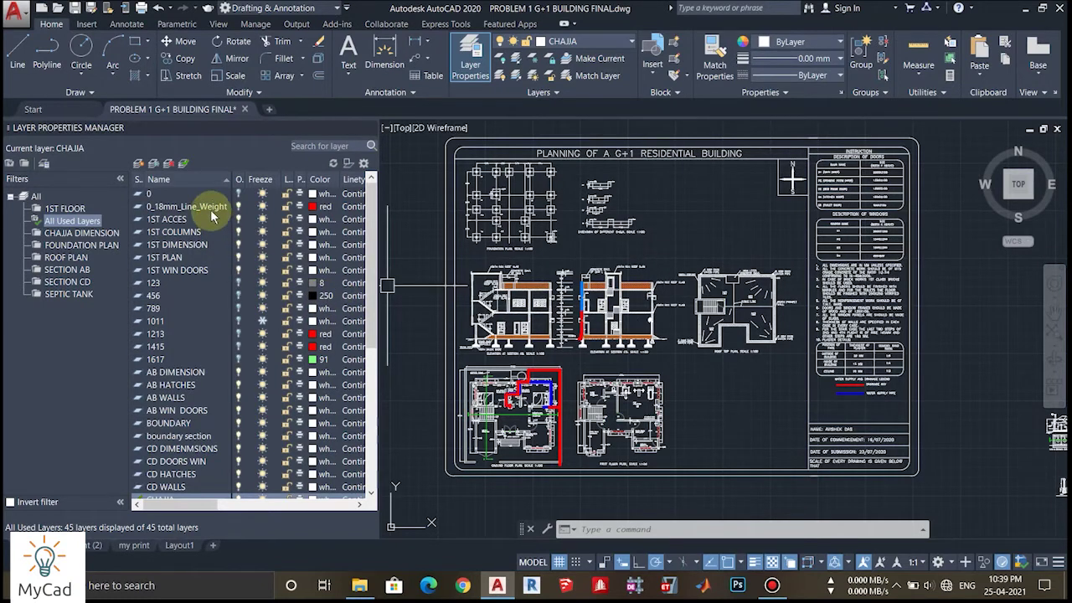
pyautogui.scroll(-3, 191, 310)
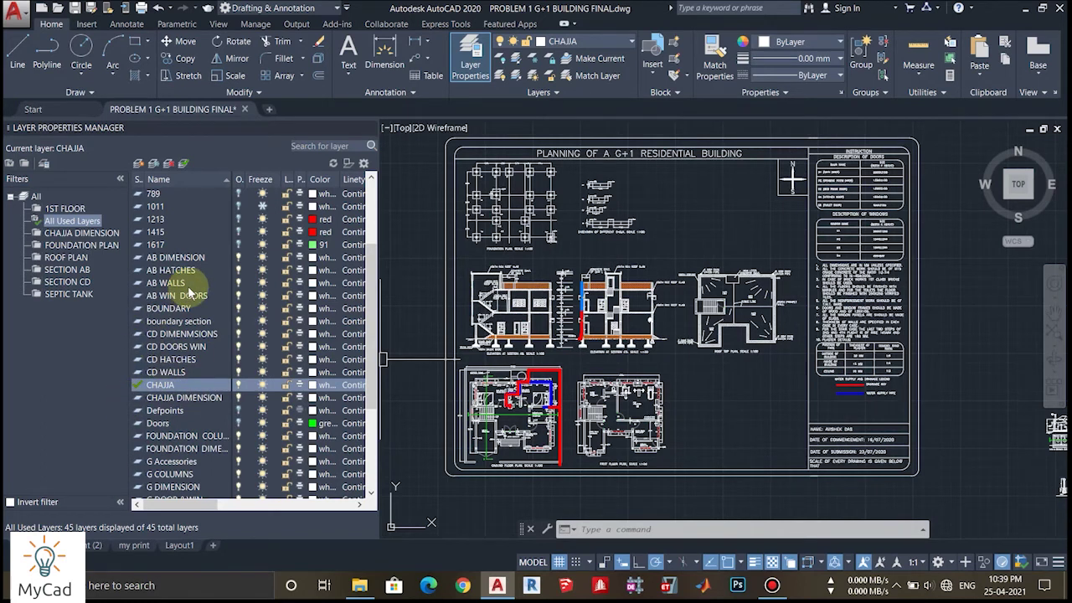
pyautogui.scroll(-3, 191, 292)
pyautogui.scroll(-1, 191, 292)
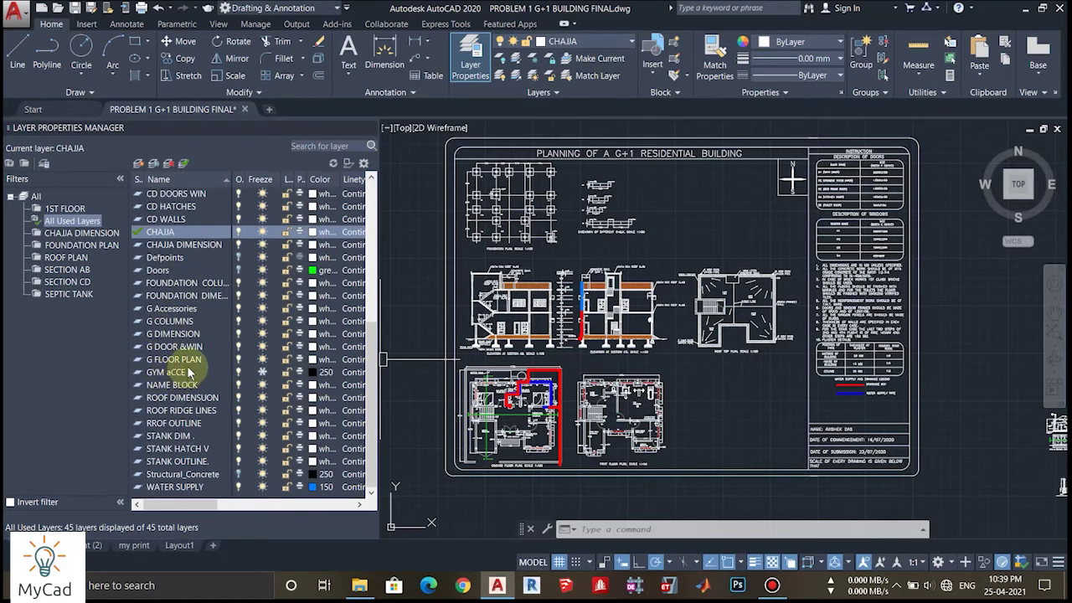
pyautogui.scroll(4, 191, 368)
pyautogui.scroll(3, 191, 368)
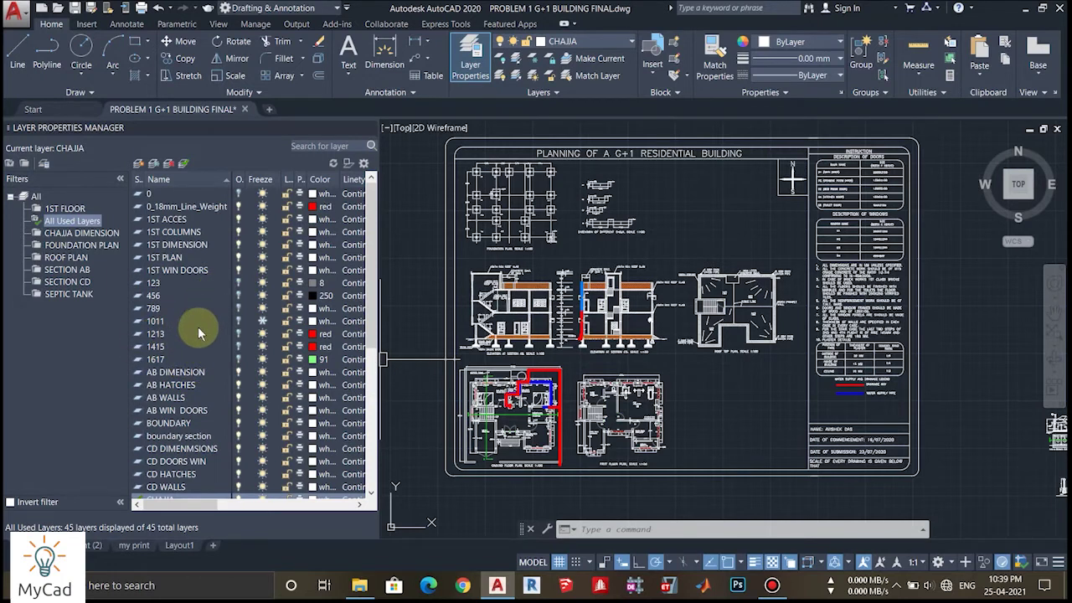
# - Create a new layer named Test with layer 1213 selected as its basis, and turn the new layer on
pyautogui.rightClick(198, 333)
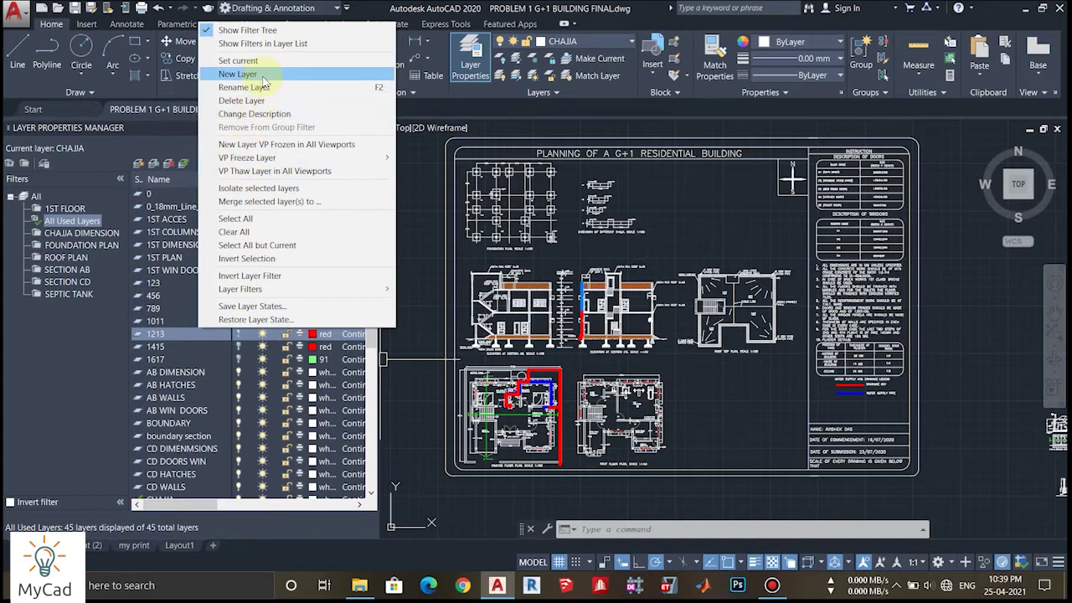
pyautogui.click(116, 313)
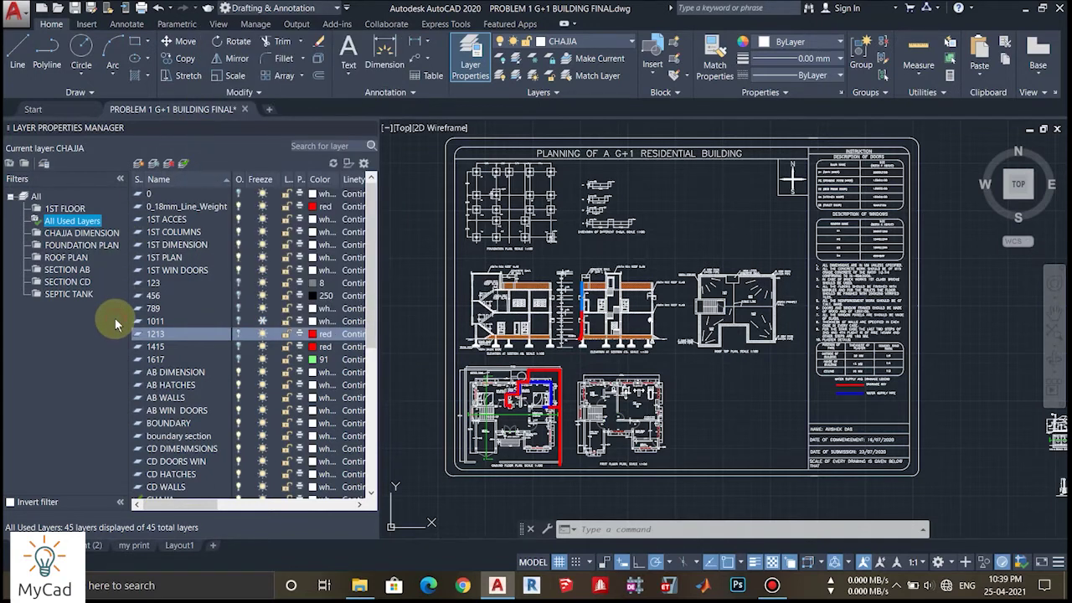
pyautogui.click(139, 165)
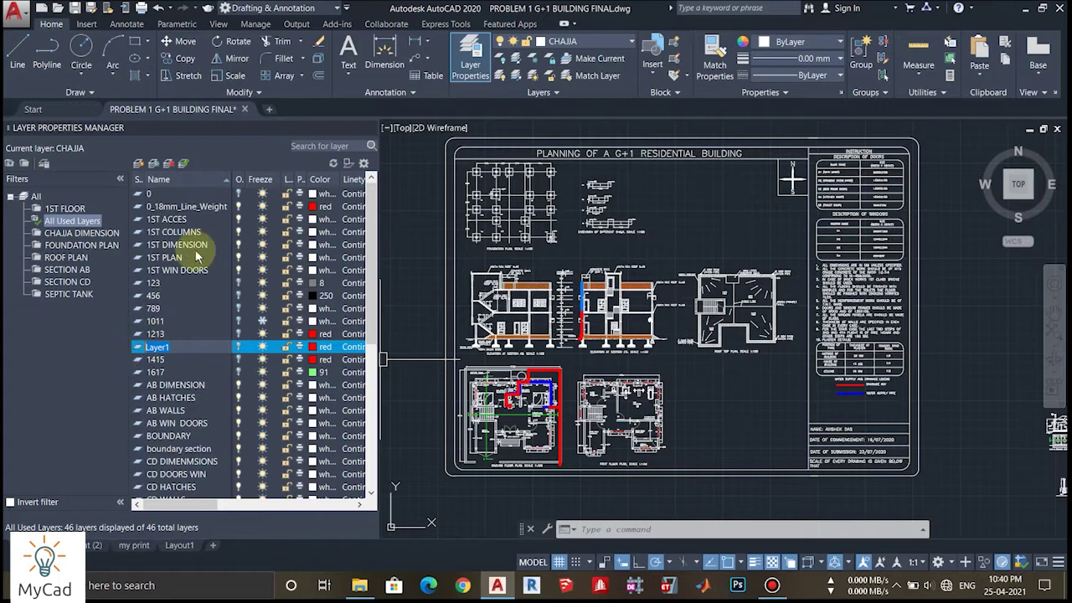
pyautogui.write('Test')
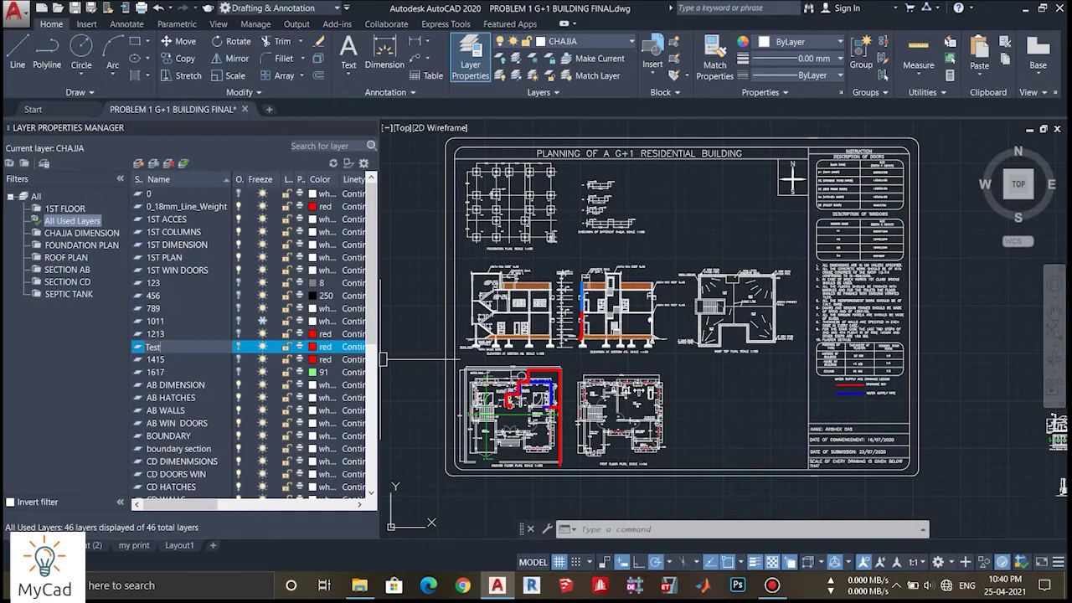
pyautogui.press('Return')
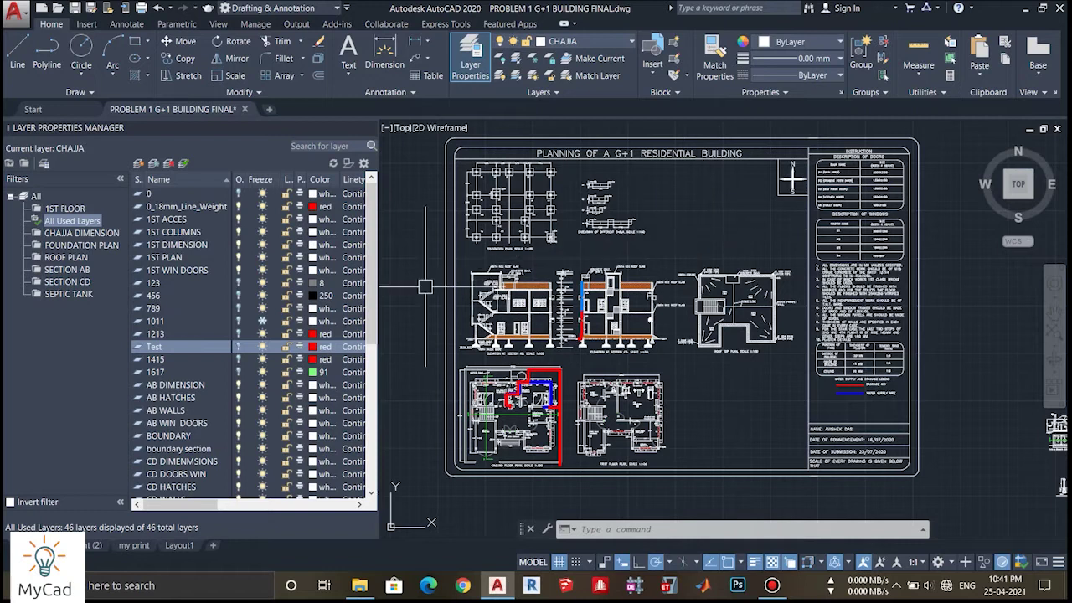
pyautogui.click(237, 349)
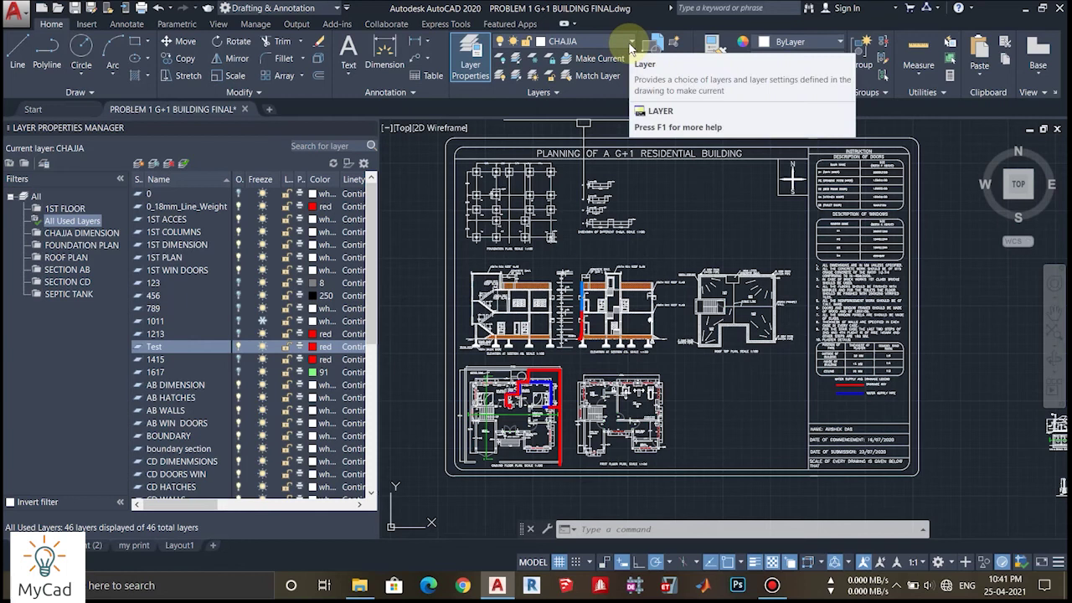
# - Check that Test is among the available layers and make it the current layer
pyautogui.click(631, 43)
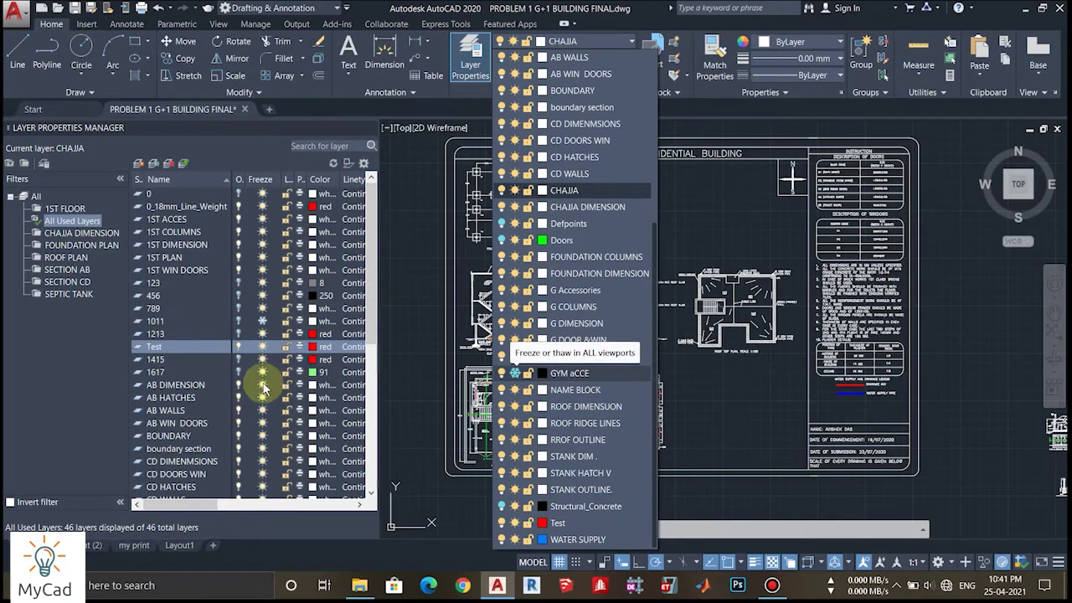
pyautogui.click(133, 350)
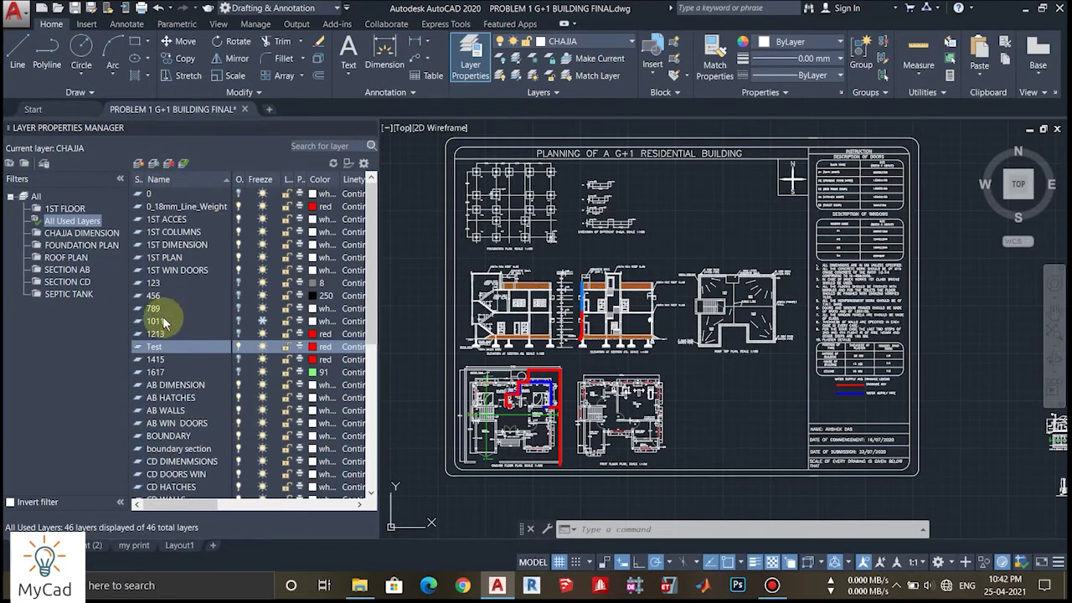
pyautogui.doubleClick(139, 348)
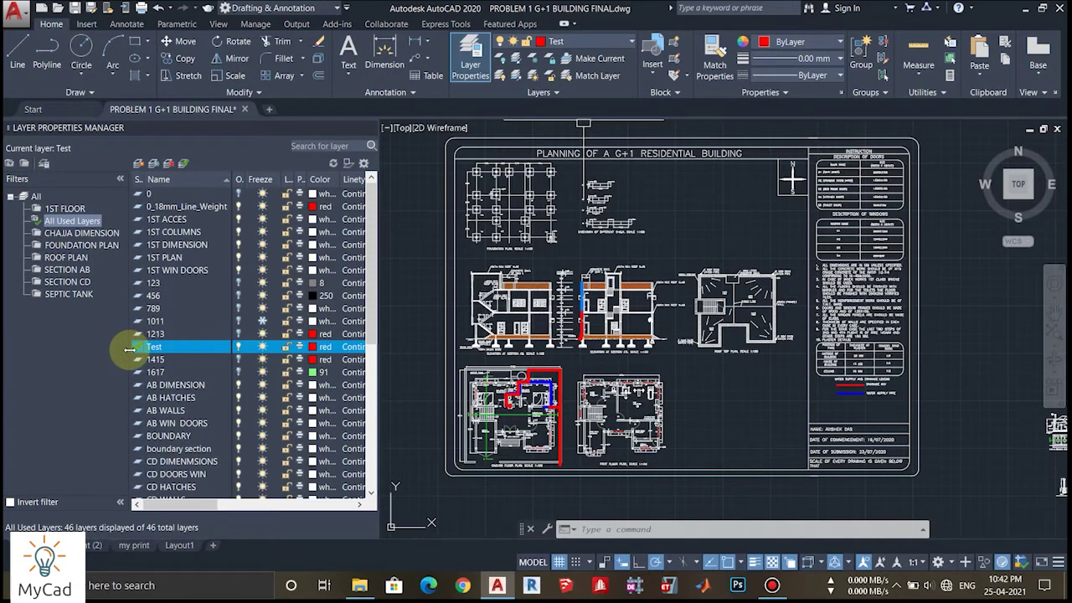
# - Draw a closed, irregular seven-sided outline with the Line tool in the empty space east of the building sheet
pyautogui.scroll(-2, 692, 224)
pyautogui.moveTo(692, 223); pyautogui.dragTo(576, 248, button='middle')
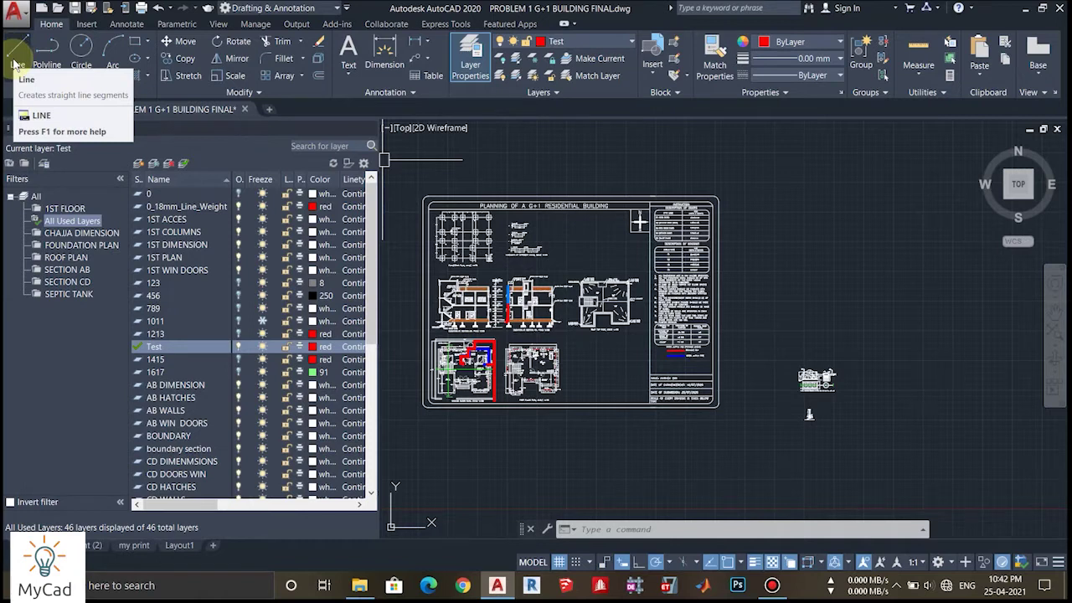
pyautogui.click(13, 63)
pyautogui.click(856, 184)
pyautogui.click(828, 251)
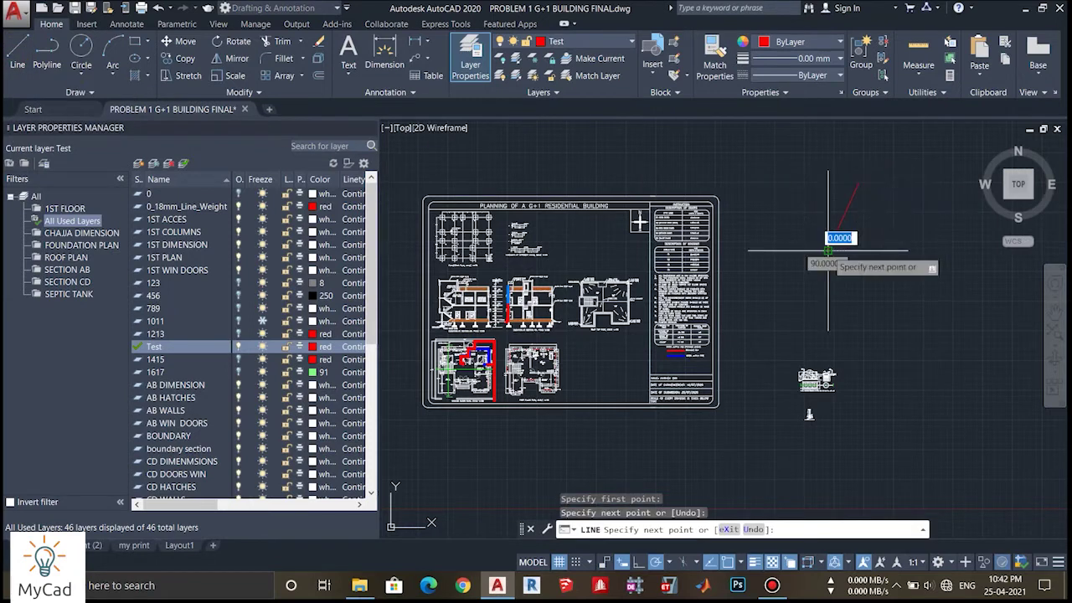
pyautogui.click(919, 253)
pyautogui.click(927, 176)
pyautogui.click(889, 202)
pyautogui.click(859, 155)
pyautogui.click(855, 186)
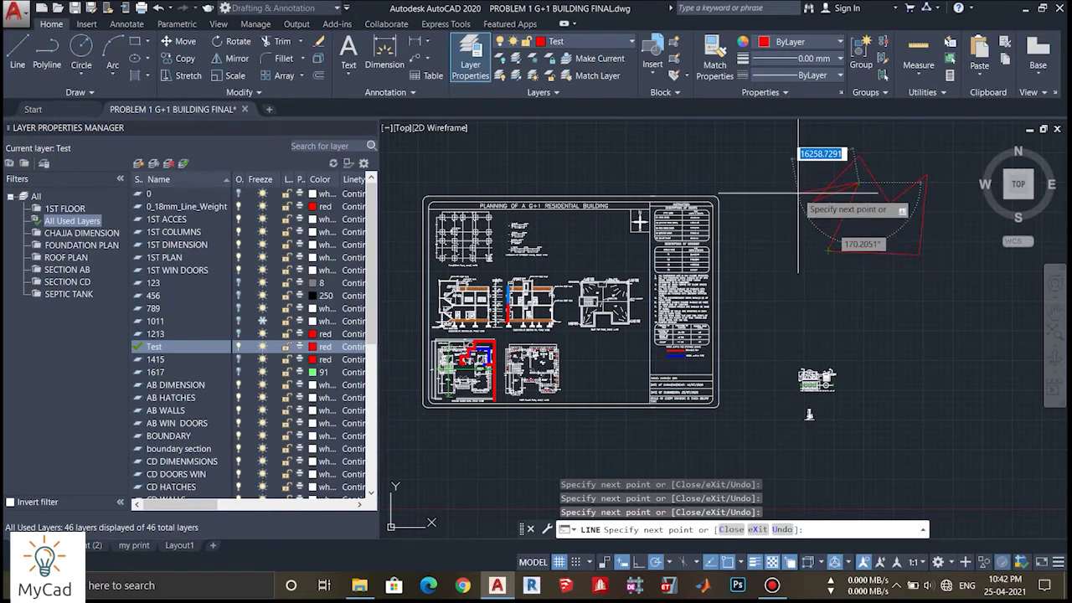
pyautogui.press('Escape')
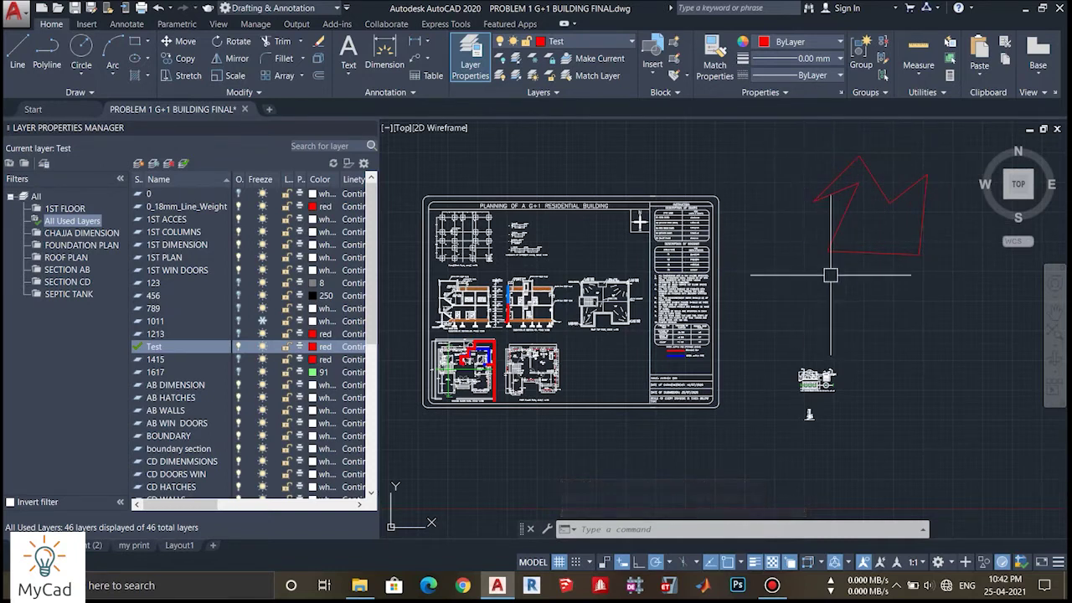
# - Change the Test layer's color to index color 255
pyautogui.scroll(2, 944, 199)
pyautogui.scroll(2, 943, 199)
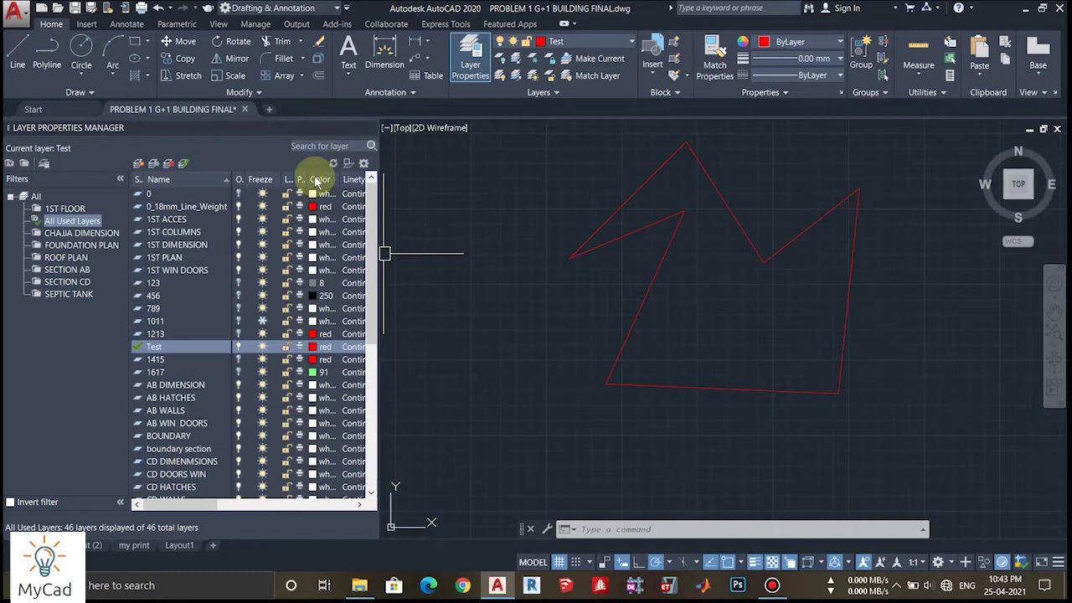
pyautogui.moveTo(341, 177); pyautogui.dragTo(352, 178)
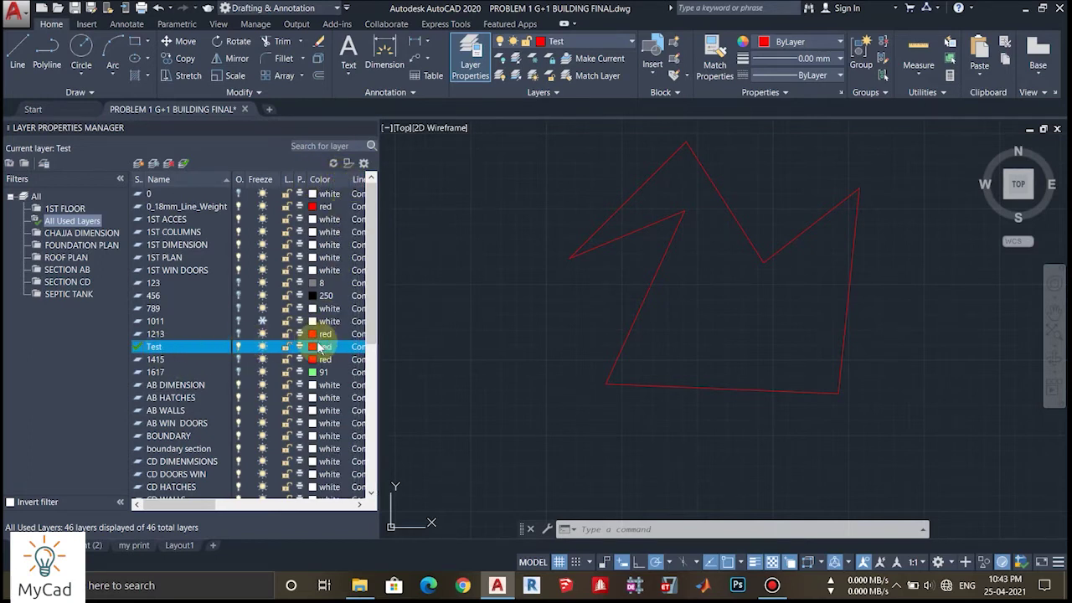
pyautogui.click(313, 347)
pyautogui.click(314, 347)
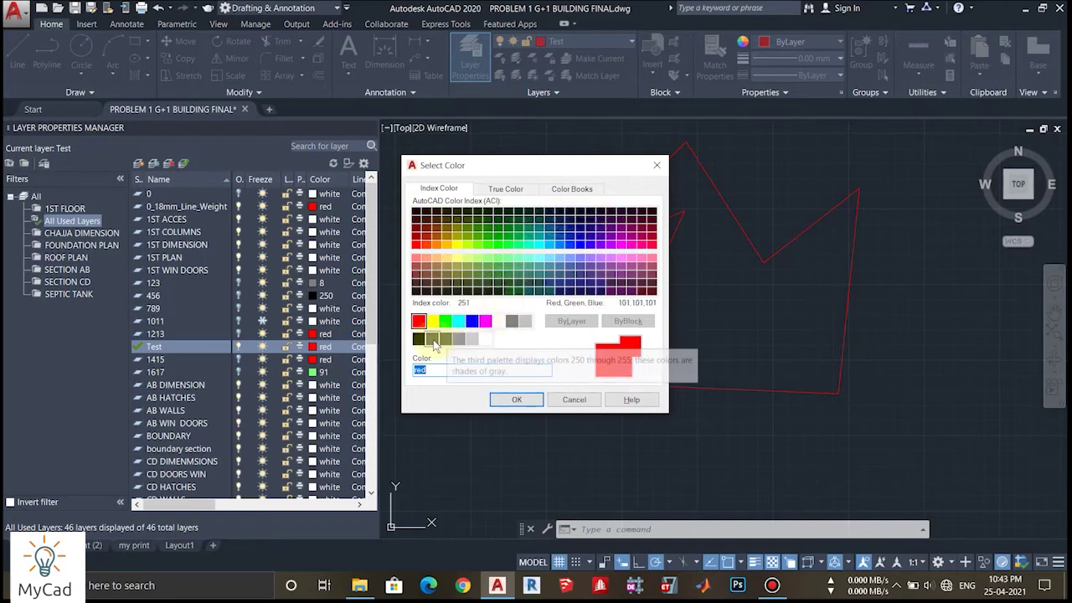
pyautogui.click(485, 340)
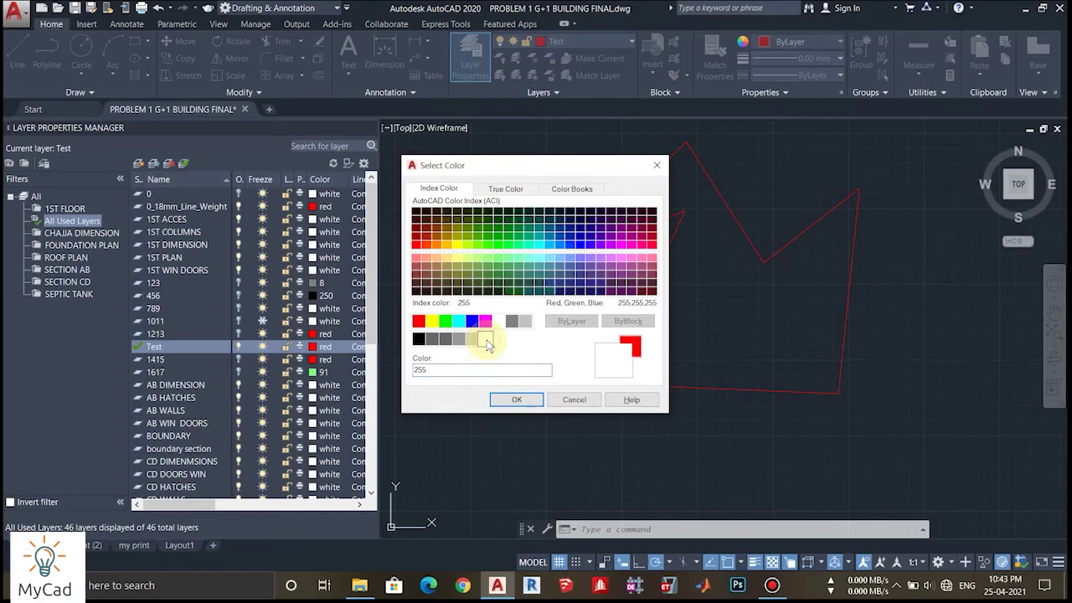
pyautogui.click(518, 399)
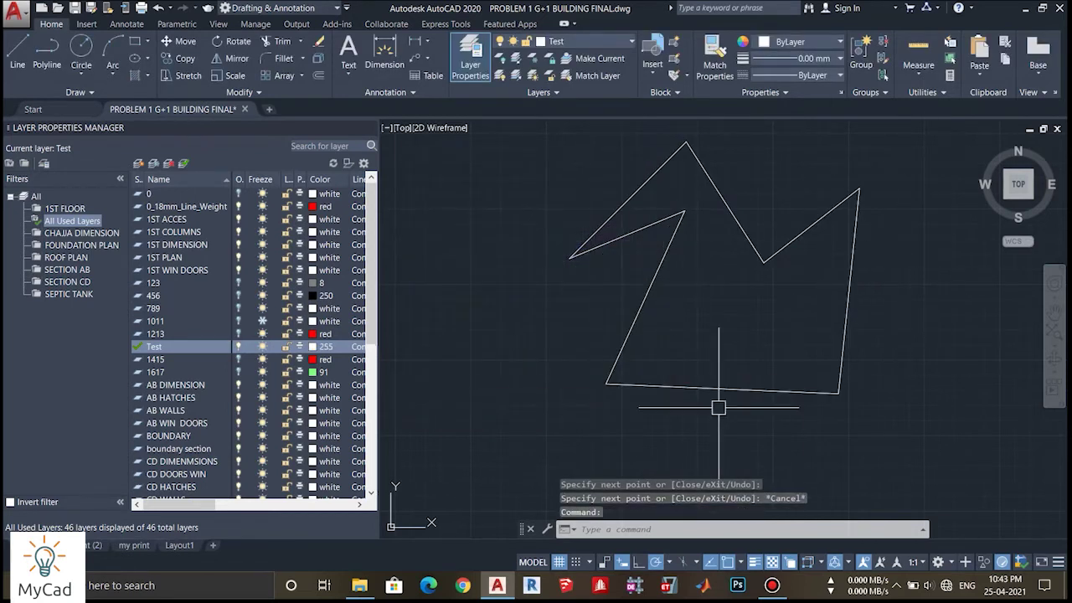
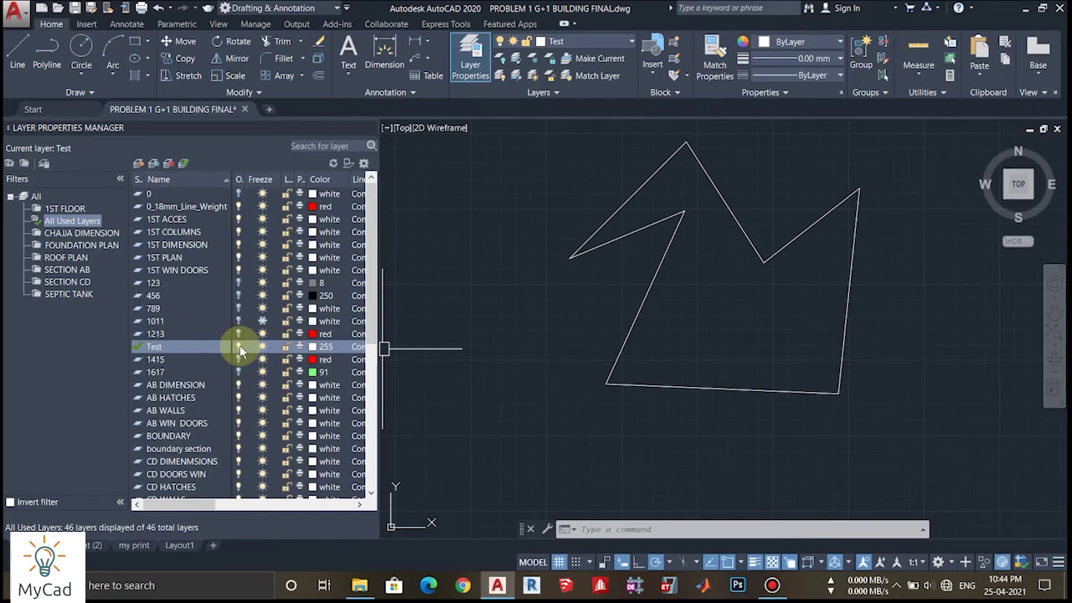
# - Turn off the current layer Test and check the drawing for its outline
pyautogui.click(239, 346)
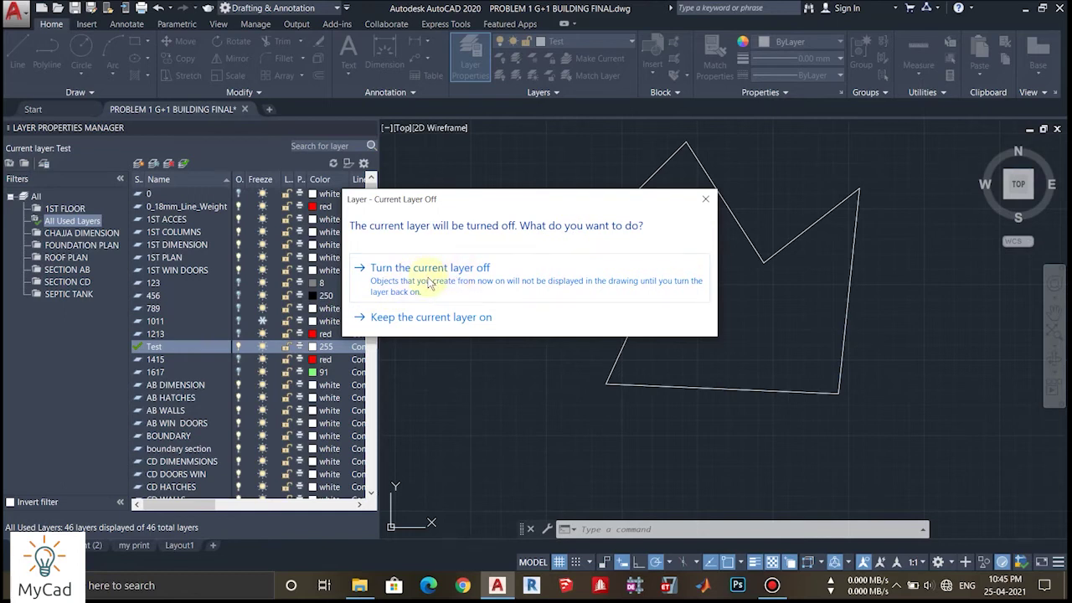
pyautogui.click(472, 285)
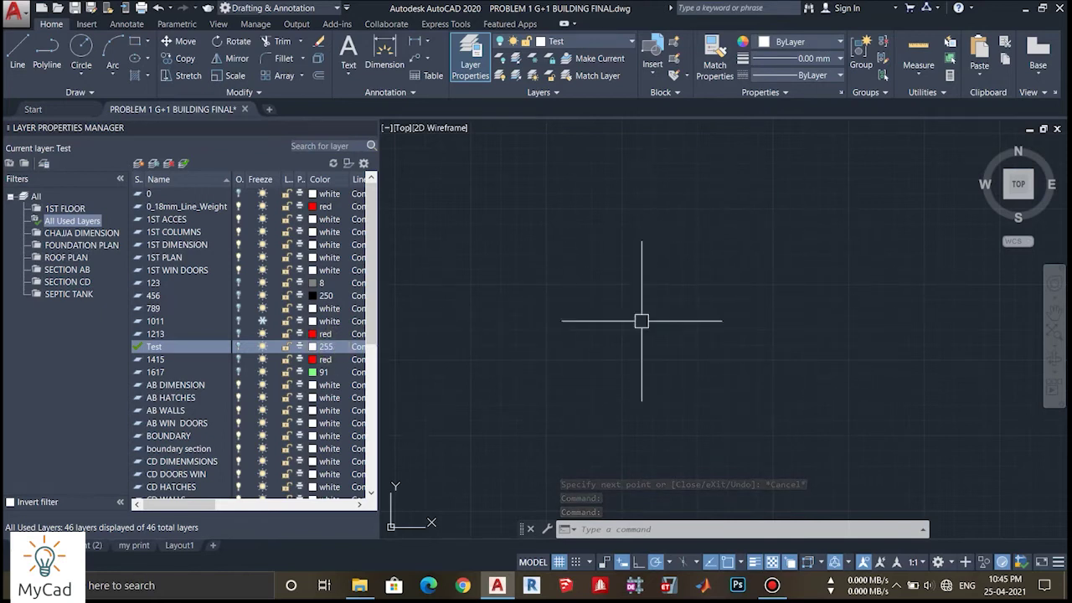
pyautogui.scroll(-3, 851, 311)
pyautogui.scroll(2, 668, 349)
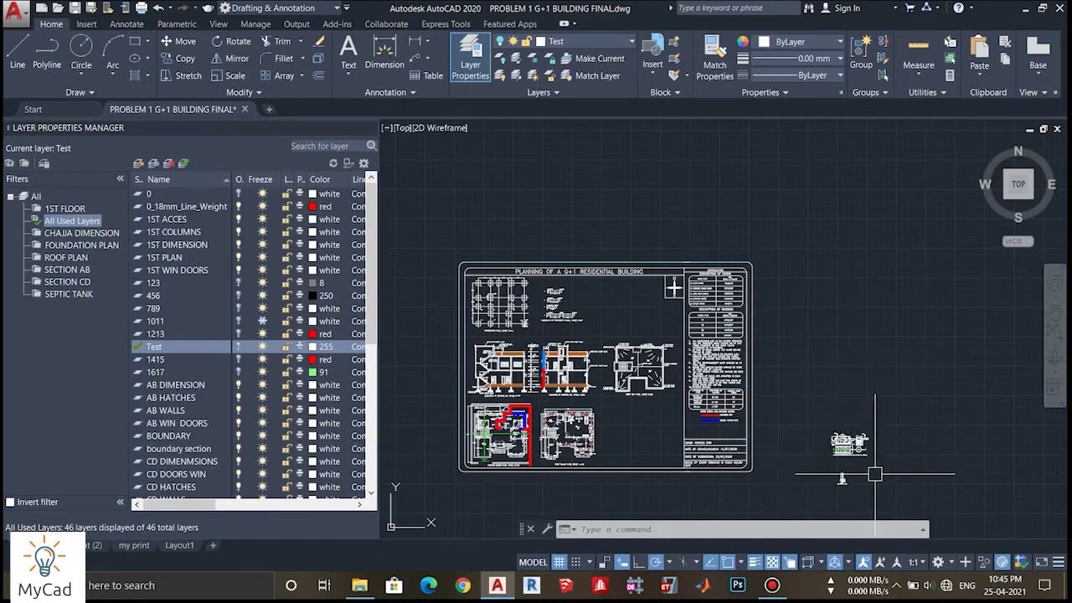
pyautogui.scroll(4, 857, 468)
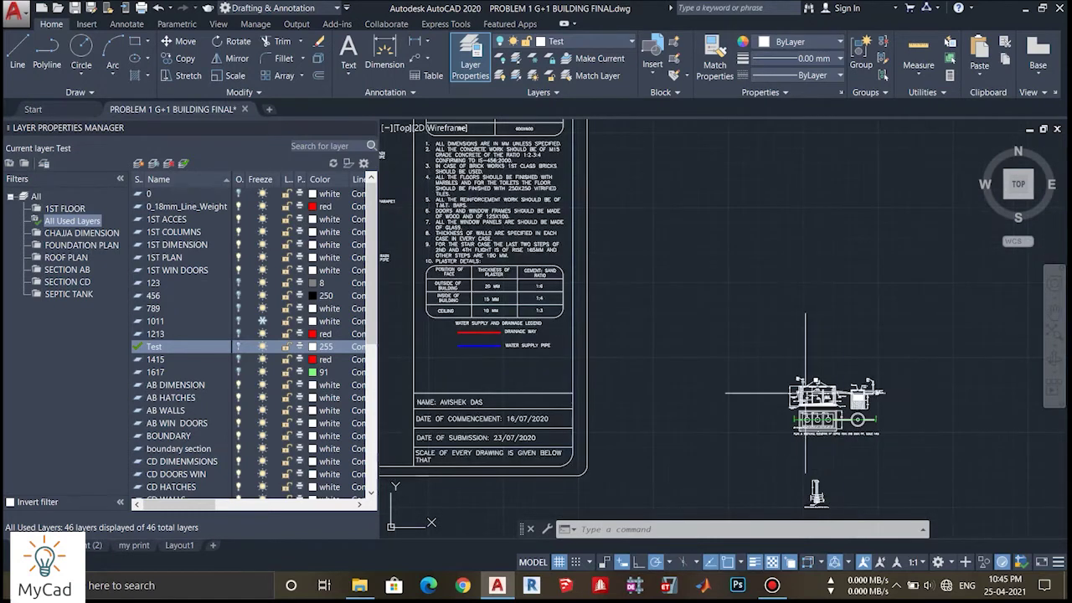
pyautogui.scroll(-4, 813, 383)
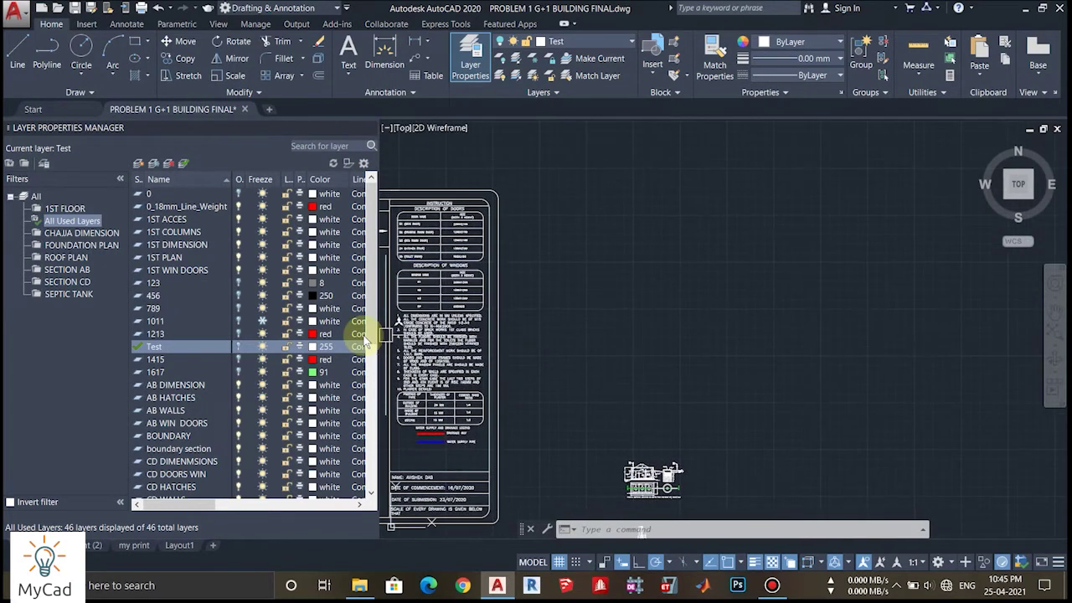
# - Turn the Test layer back on and check its outline in the drawing
pyautogui.click(238, 344)
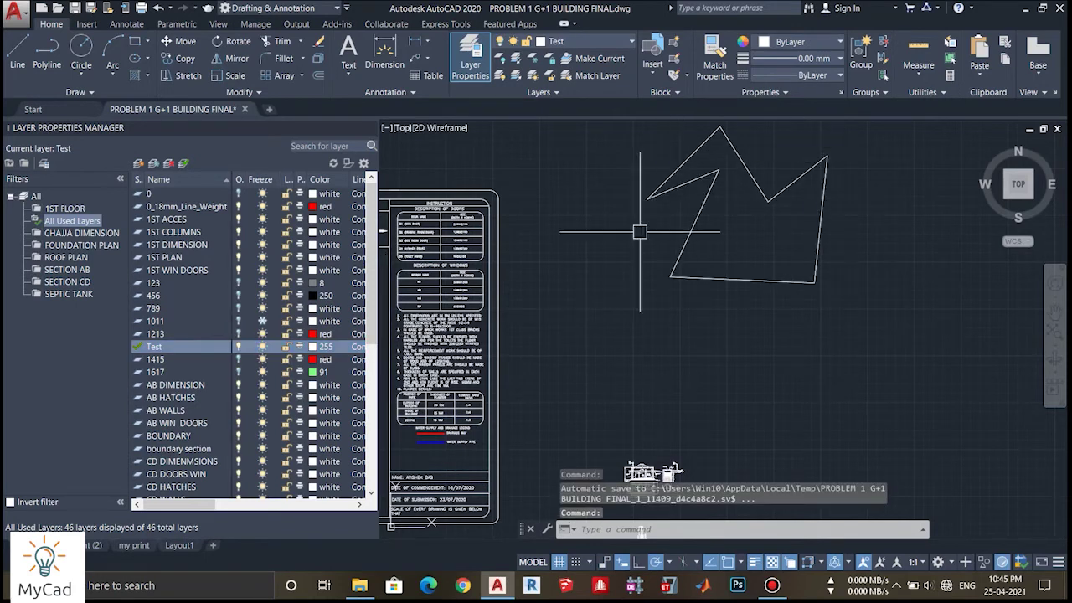
pyautogui.scroll(2, 829, 176)
pyautogui.moveTo(816, 163); pyautogui.dragTo(771, 236, button='middle')
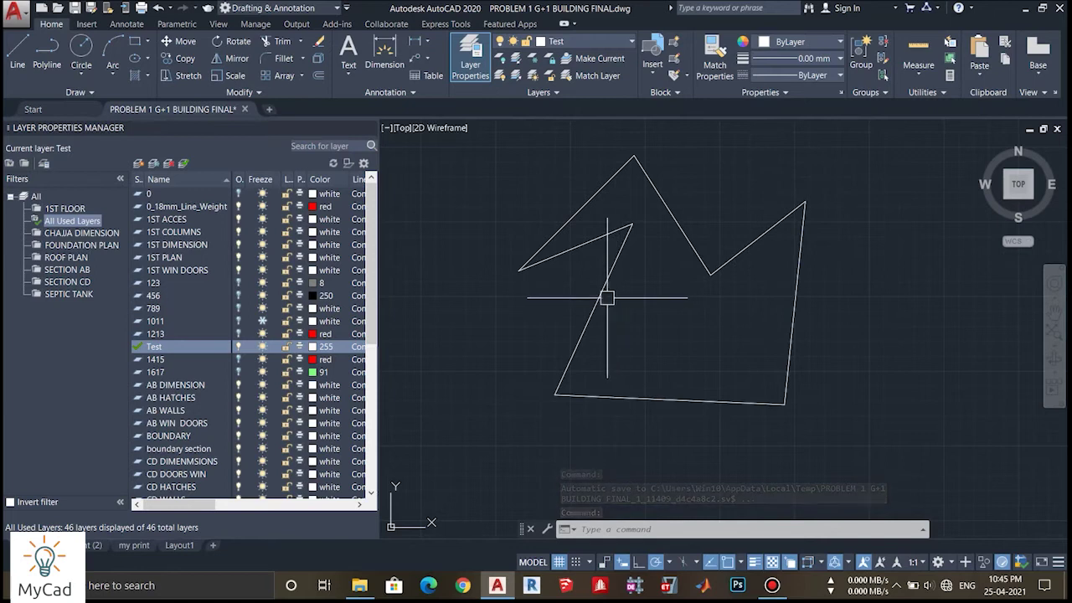
# - Try freezing and thawing layers 1011 and 789
pyautogui.click(262, 321)
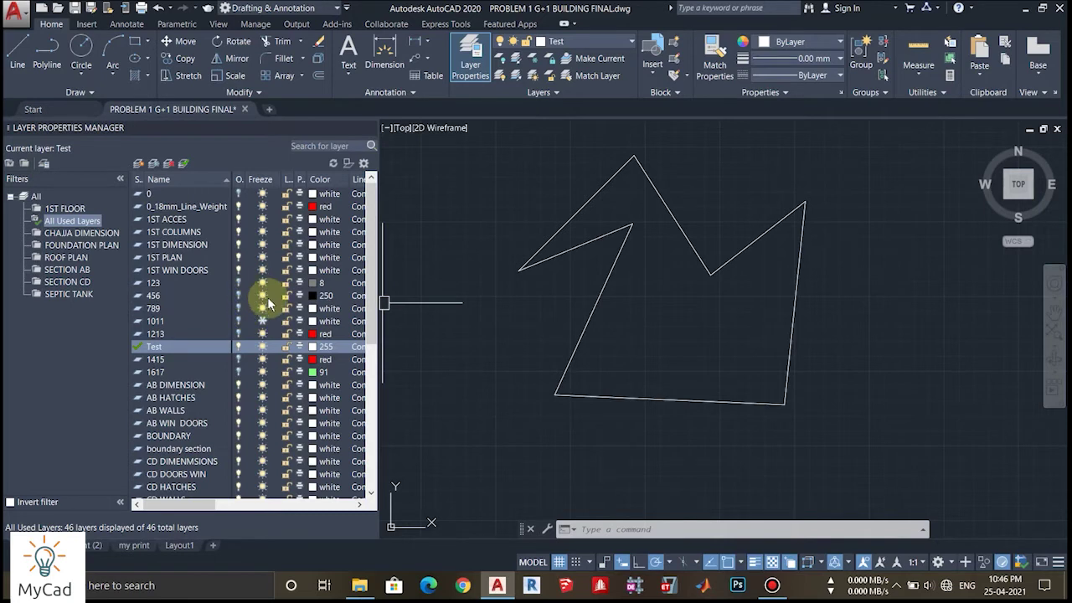
pyautogui.click(261, 321)
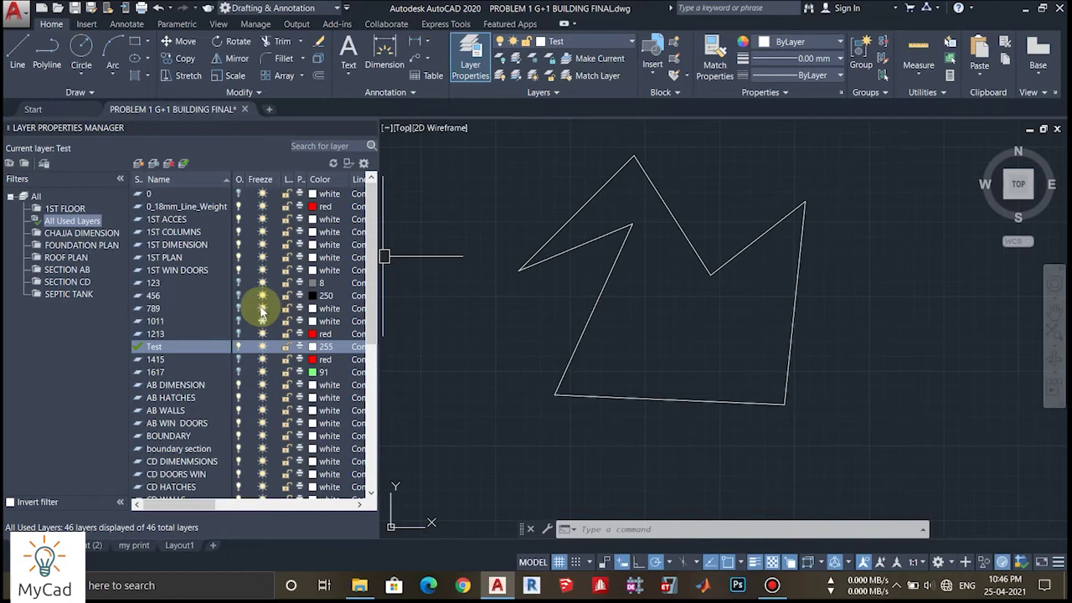
pyautogui.click(262, 309)
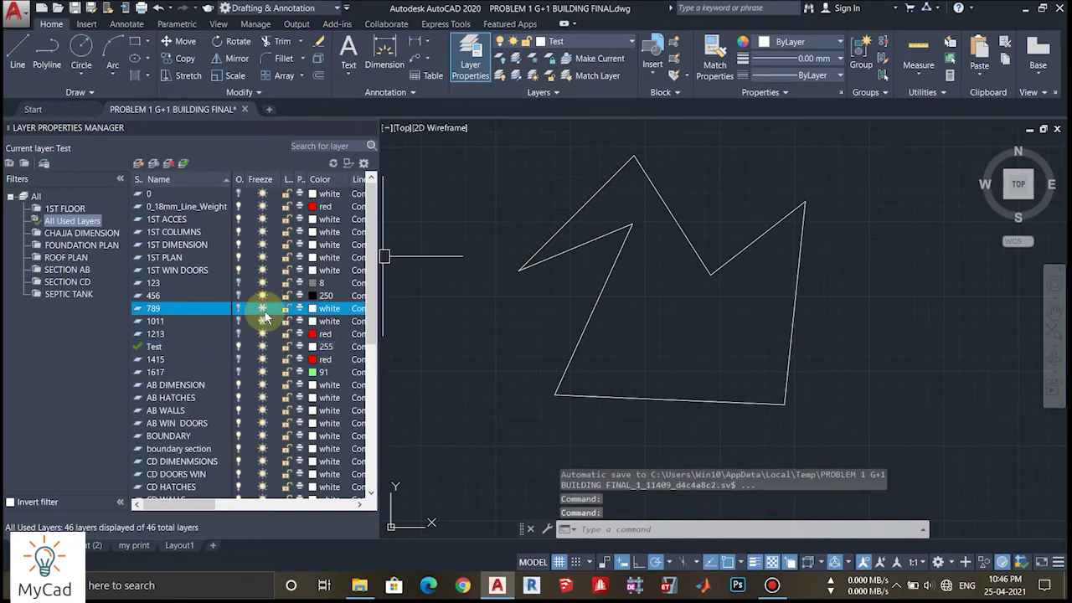
pyautogui.click(263, 308)
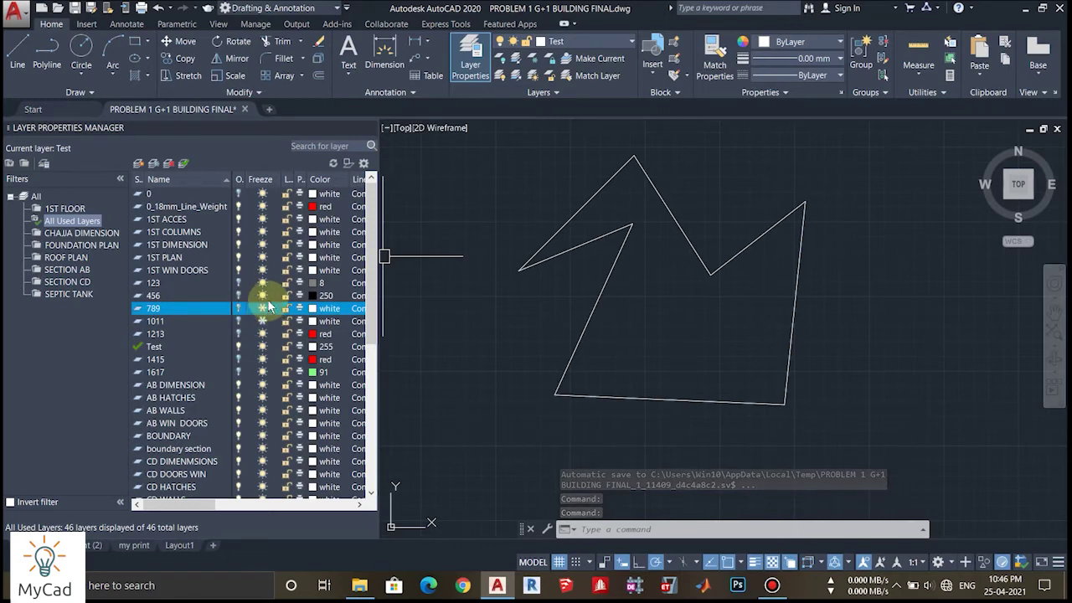
pyautogui.click(262, 308)
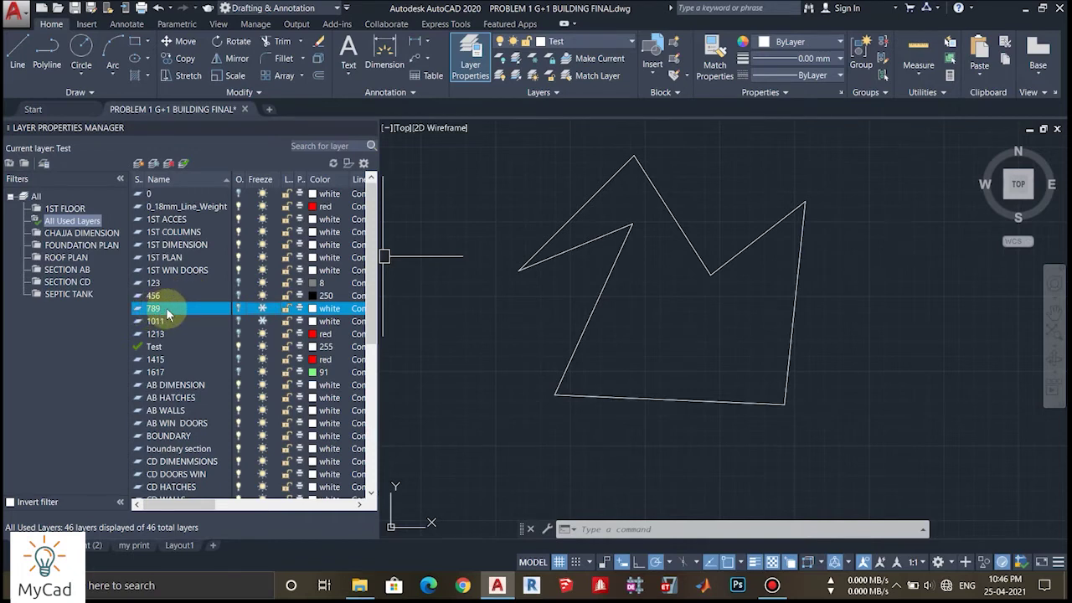
pyautogui.click(263, 308)
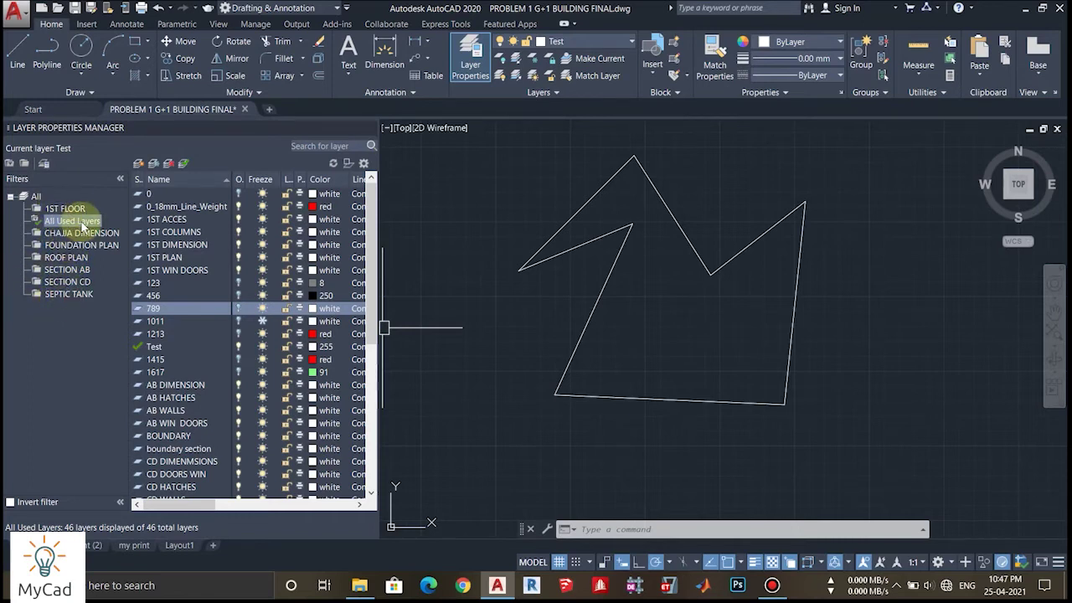
# - Review which layers belong to each filter, from 1ST FLOOR and CHAJJA DIMENSION through ROOF PLAN and the sections to SEPTIC TANK
pyautogui.click(62, 208)
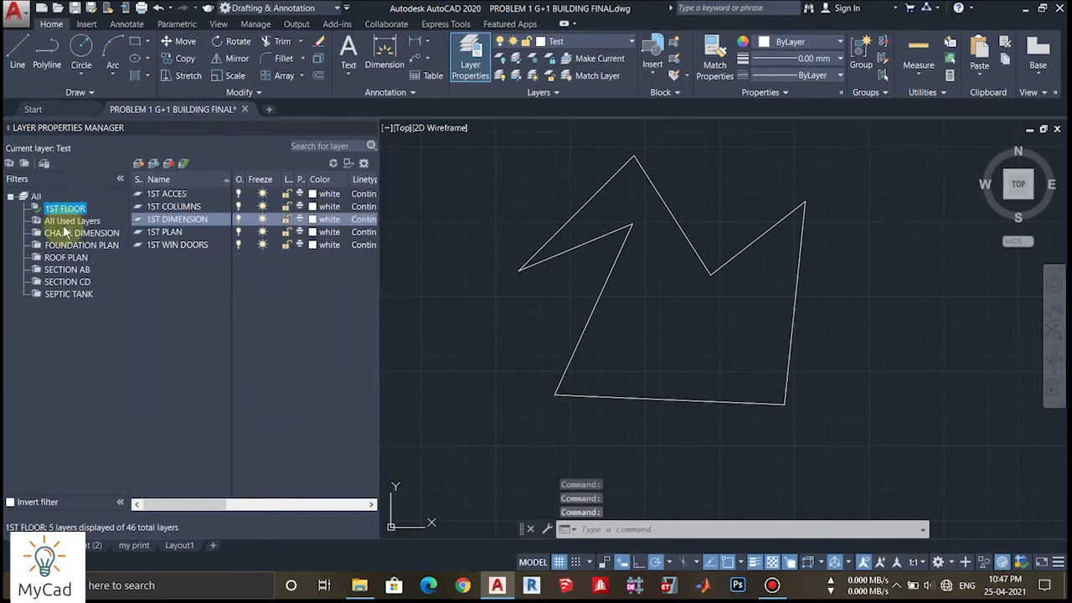
pyautogui.click(67, 234)
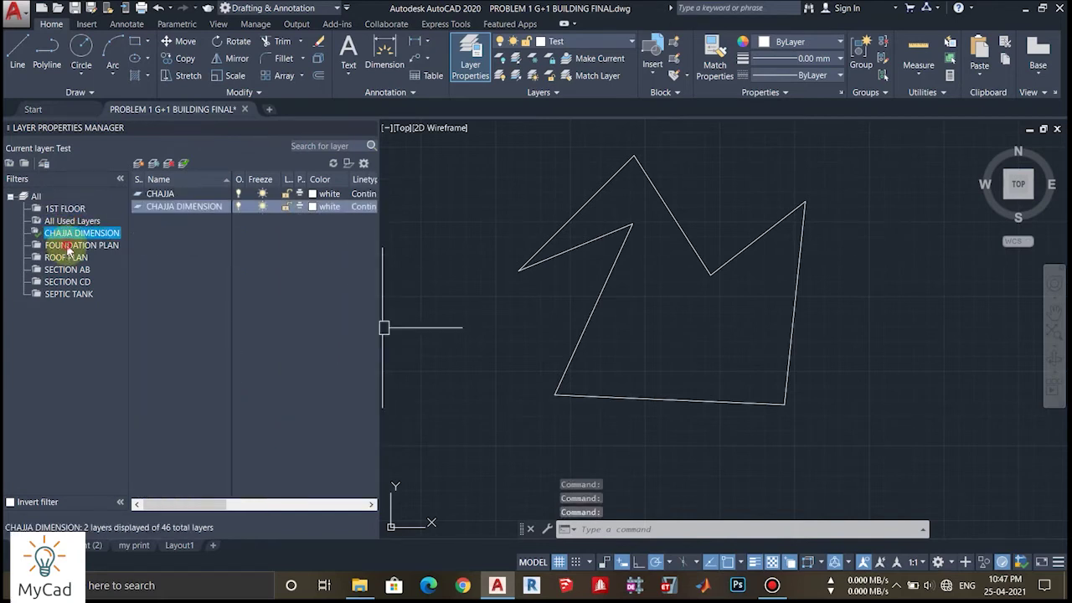
pyautogui.click(69, 245)
pyautogui.click(67, 258)
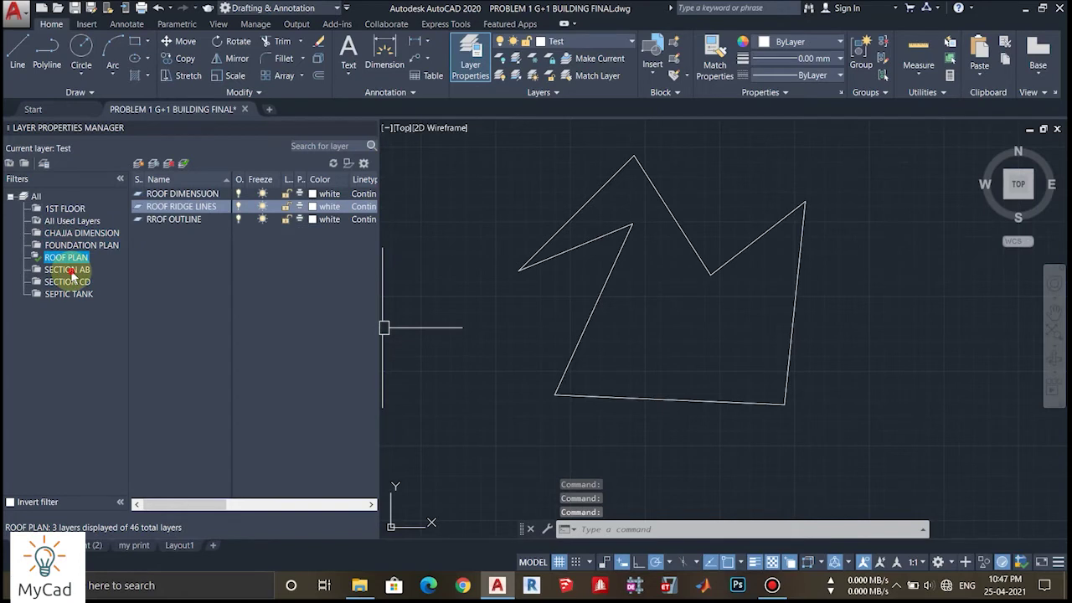
pyautogui.click(72, 273)
pyautogui.click(70, 284)
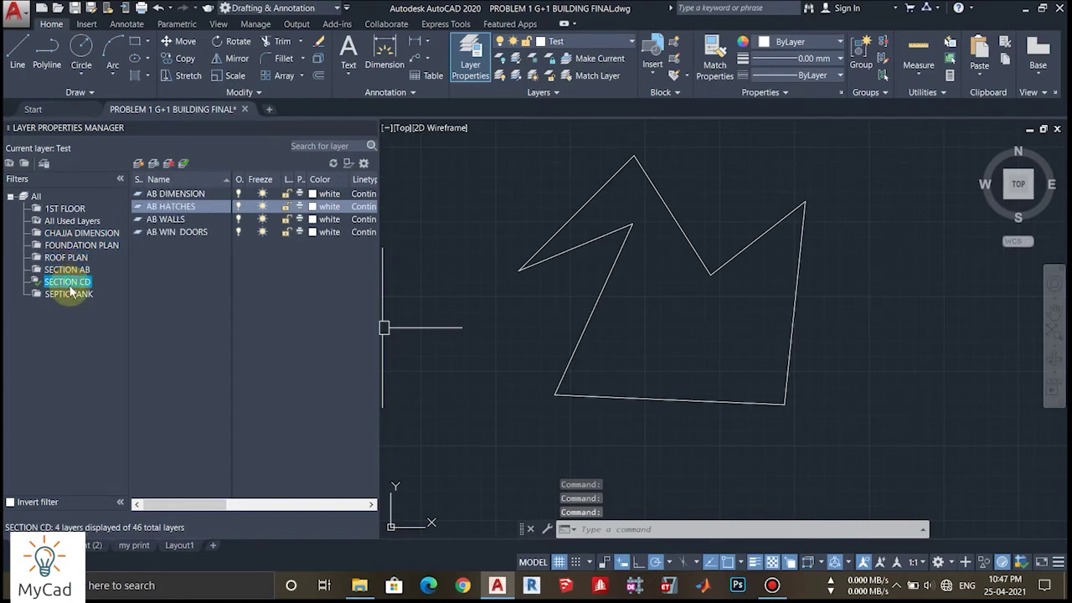
pyautogui.click(69, 294)
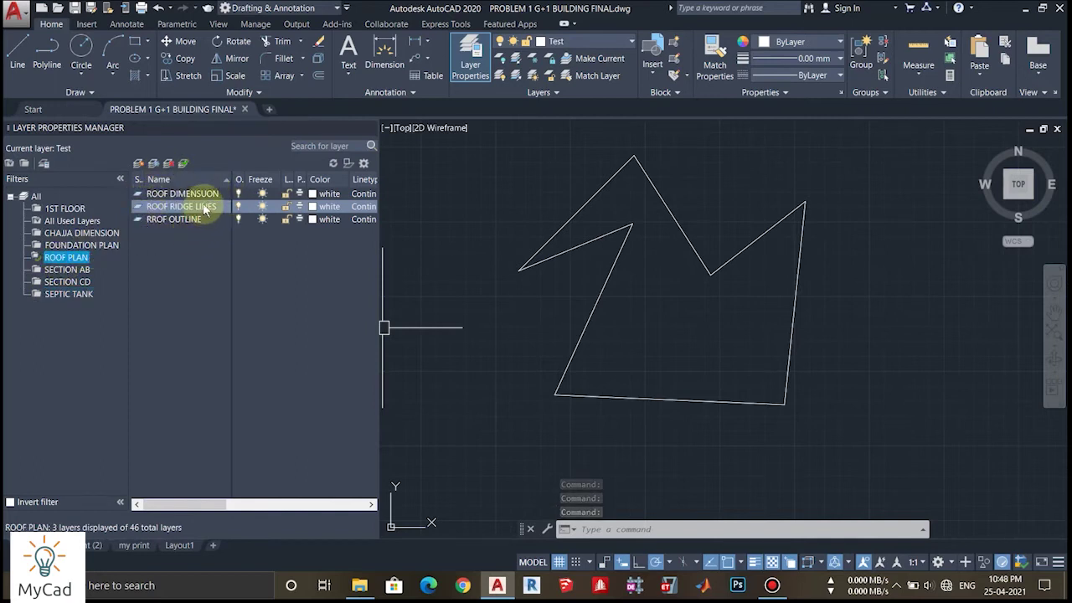
# - Turn off the ROOF PLAN filter's layers ROOF DIMENSUON, ROOF RIDGE LINES and RROF OUTLINE, with the roof top plan in view
pyautogui.scroll(-5, 524, 239)
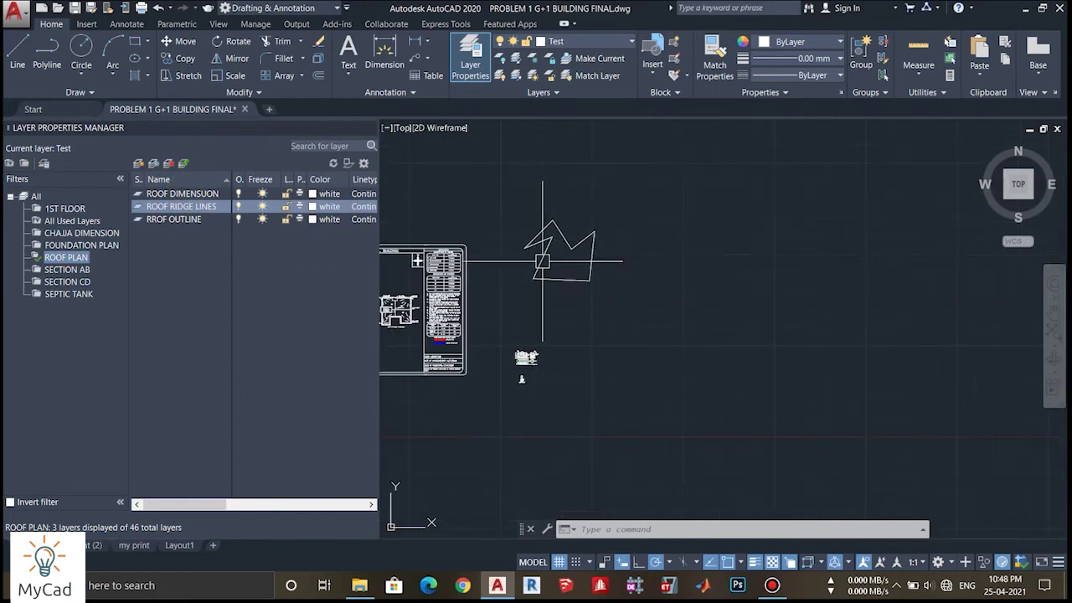
pyautogui.moveTo(585, 279); pyautogui.dragTo(747, 286, button='middle')
pyautogui.scroll(6, 577, 303)
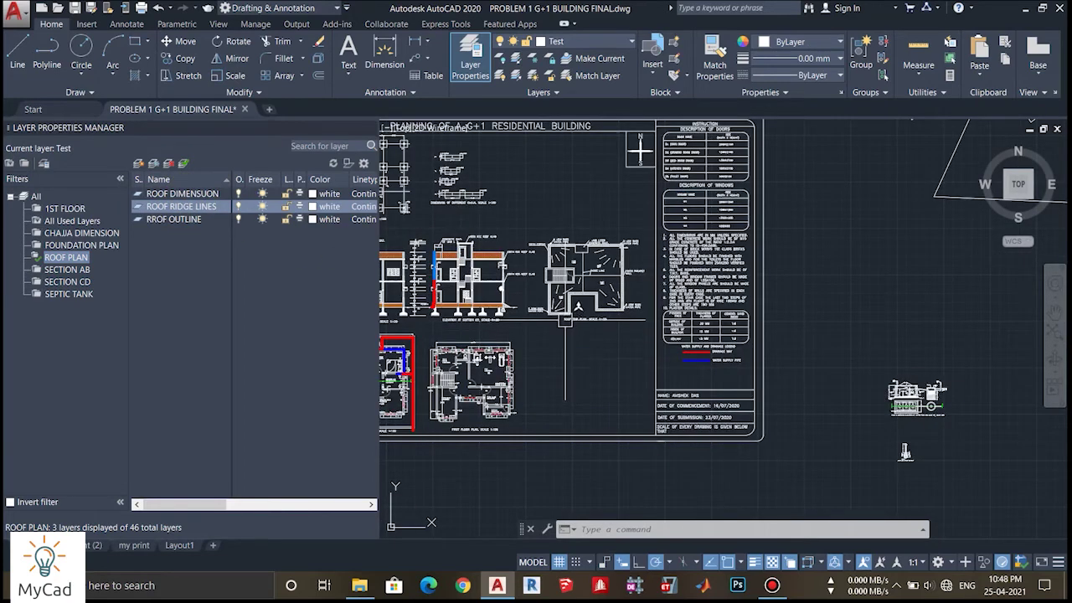
pyautogui.moveTo(583, 297); pyautogui.dragTo(588, 398, button='middle')
pyautogui.scroll(2, 690, 399)
pyautogui.moveTo(690, 398); pyautogui.dragTo(737, 442, button='middle')
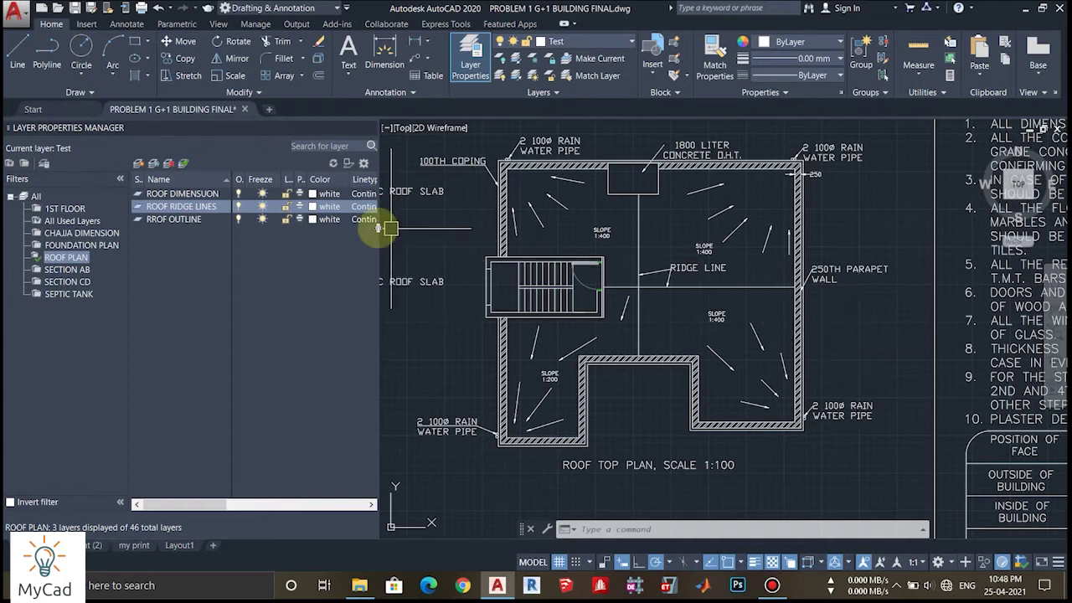
pyautogui.click(239, 194)
pyautogui.click(239, 206)
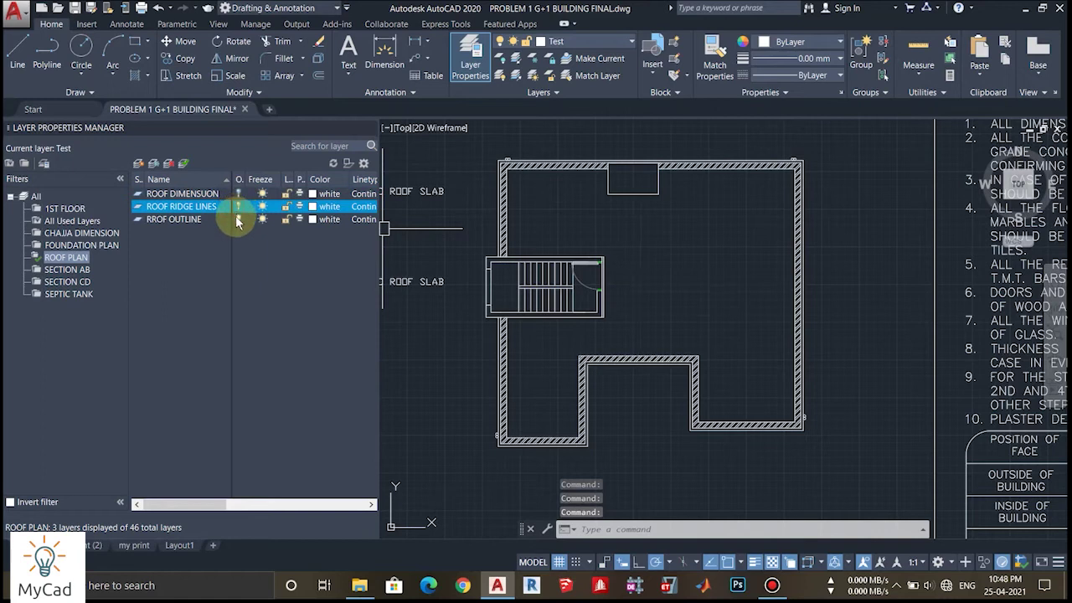
pyautogui.click(238, 219)
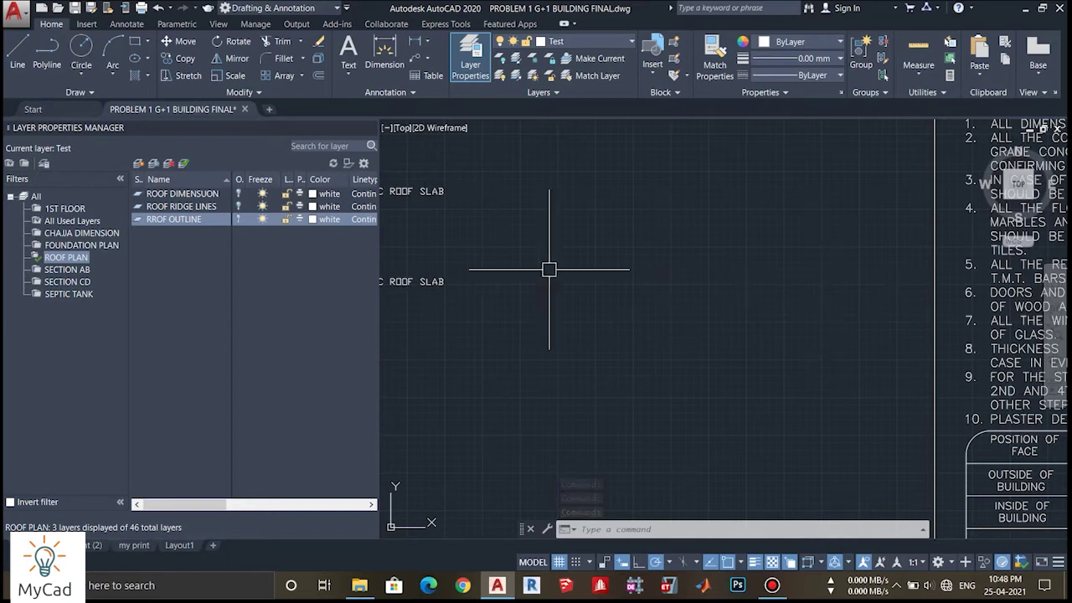
# - Turn the RROF OUTLINE, ROOF RIDGE LINES and ROOF DIMENSUON layers back on one by one
pyautogui.click(238, 219)
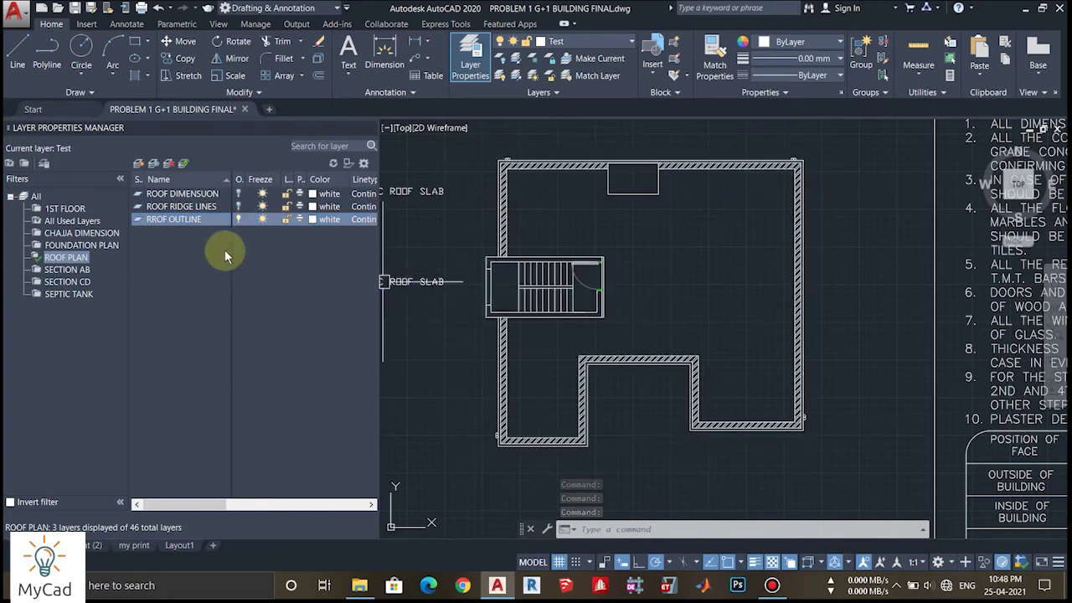
pyautogui.click(238, 207)
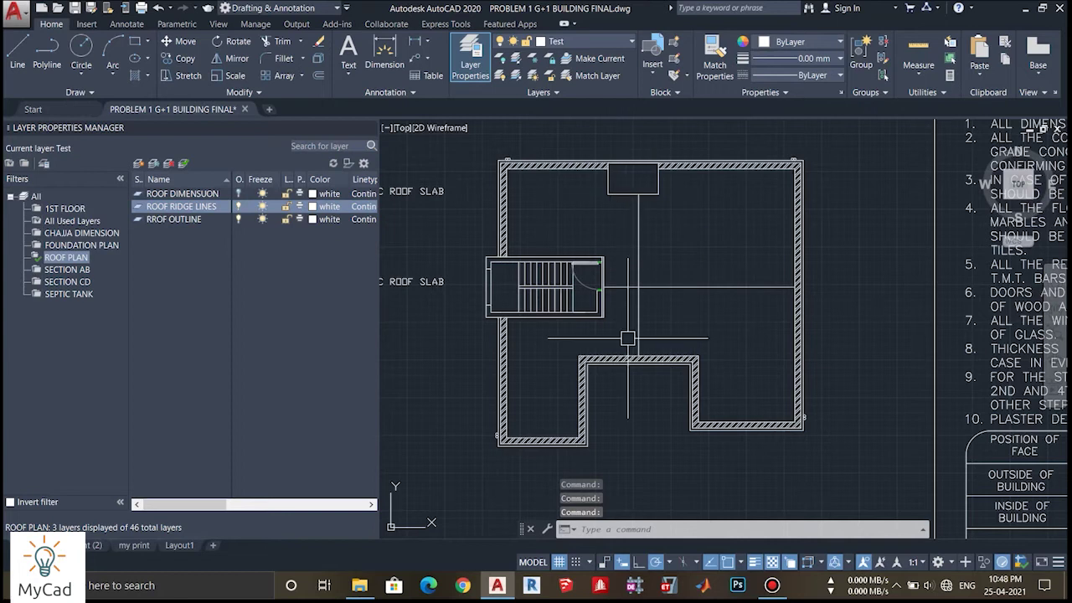
pyautogui.click(240, 193)
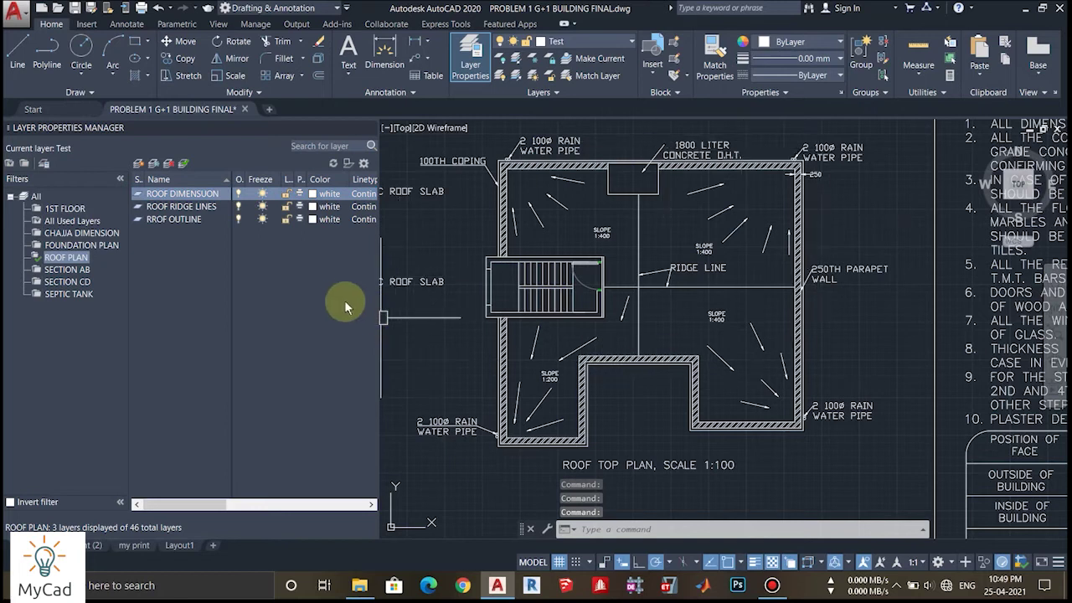
# - Create a new layer group filter named TEST GROUP FILTER
pyautogui.click(69, 282)
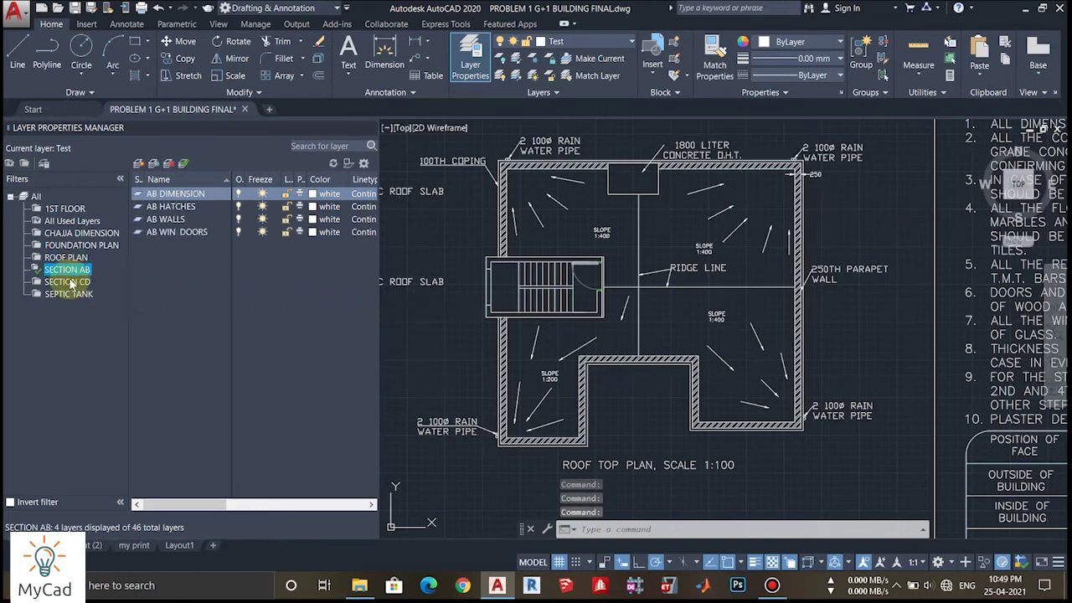
pyautogui.click(69, 294)
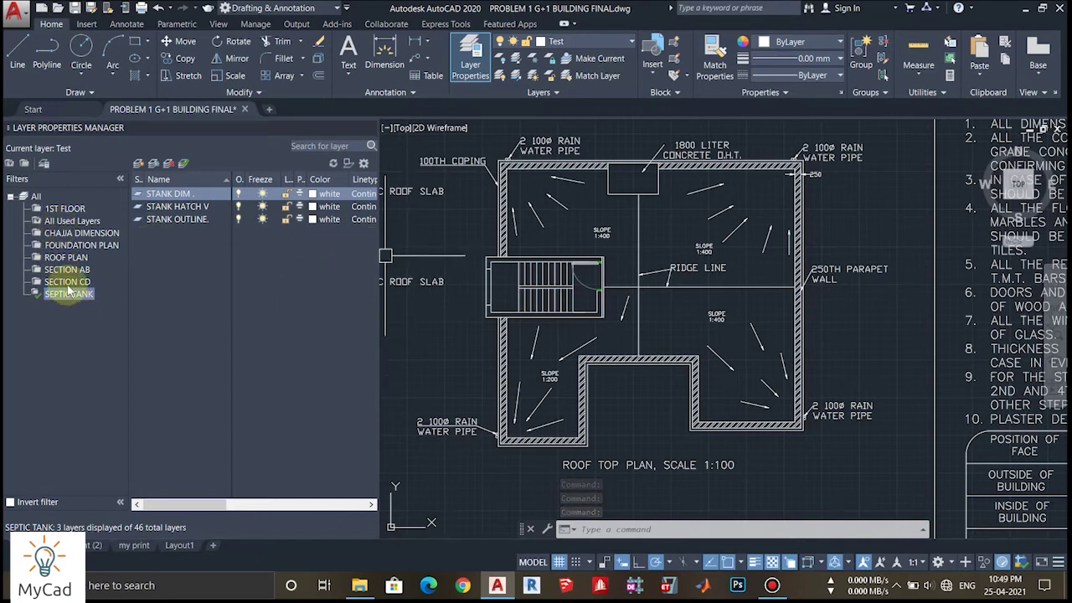
pyautogui.click(26, 166)
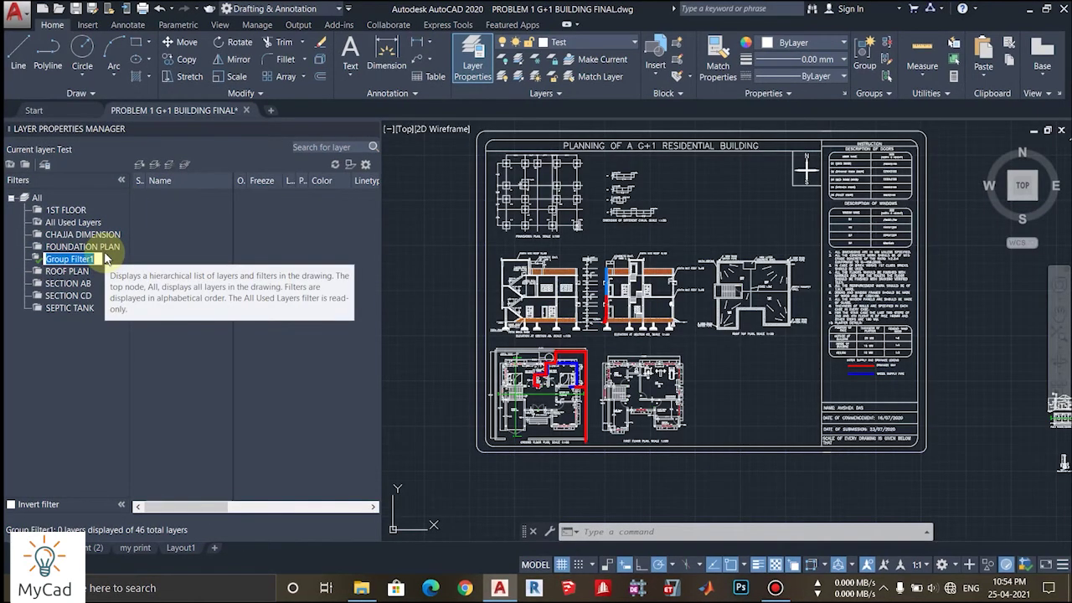
pyautogui.write('TEST')
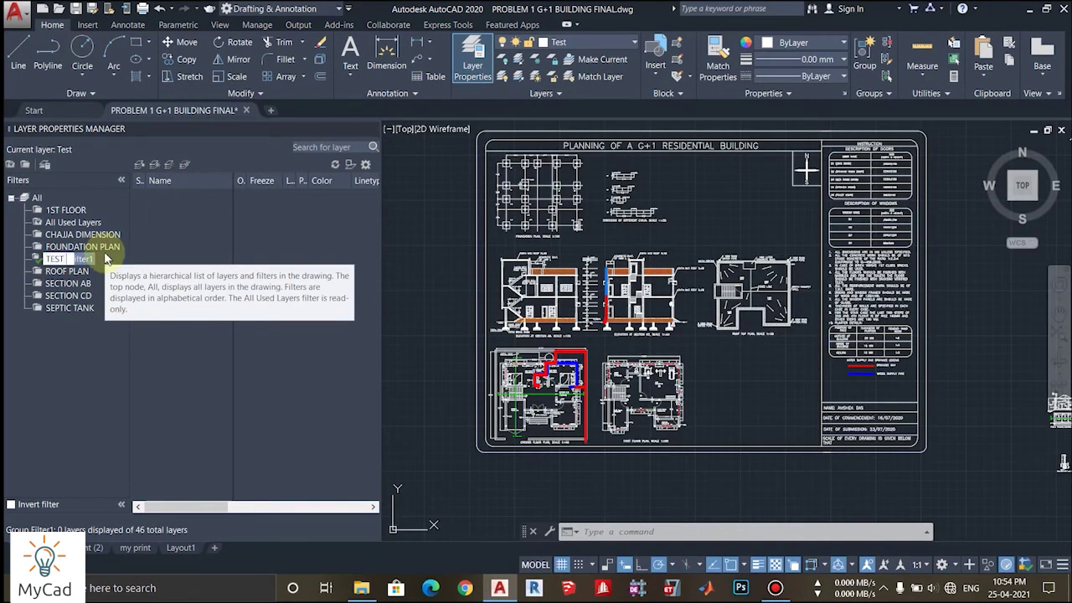
pyautogui.write(' GROUP FO')
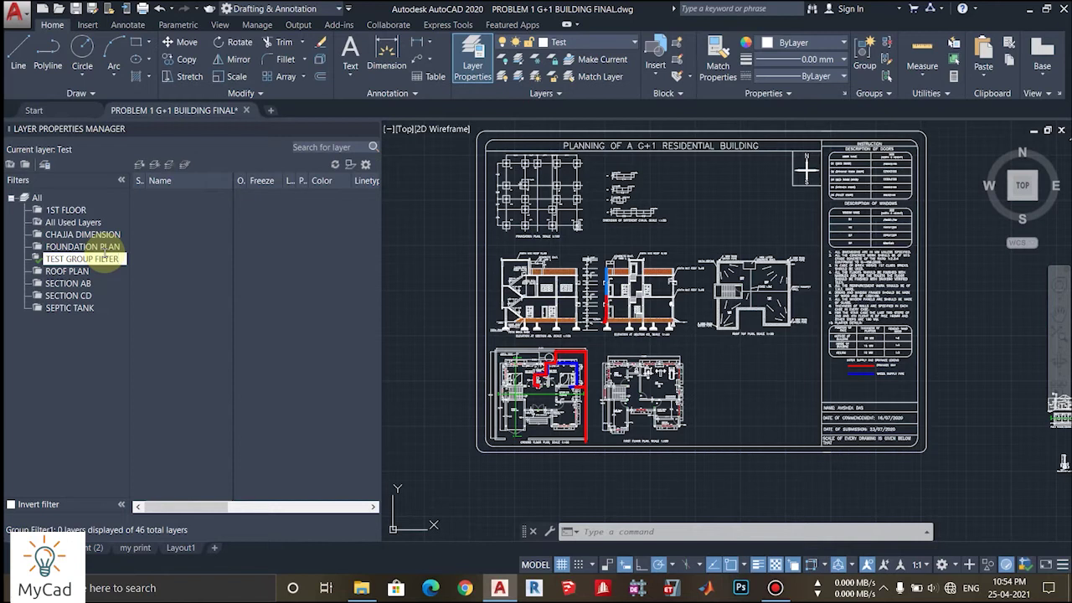
pyautogui.press('Return')
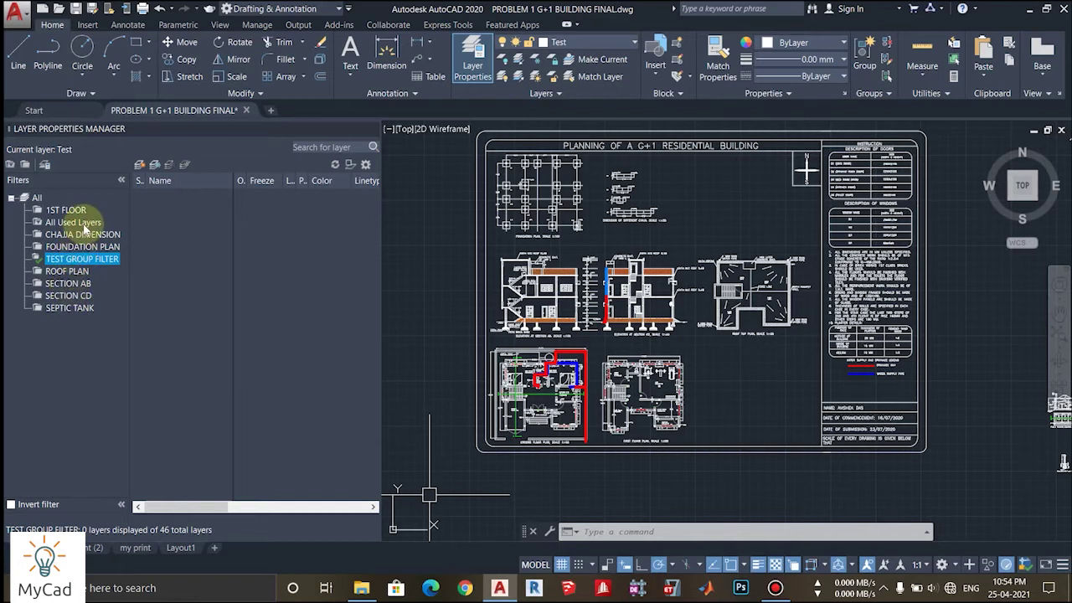
# - Look through the full All Used Layers list and the layers grouped under the 1ST FLOOR filter
pyautogui.click(87, 225)
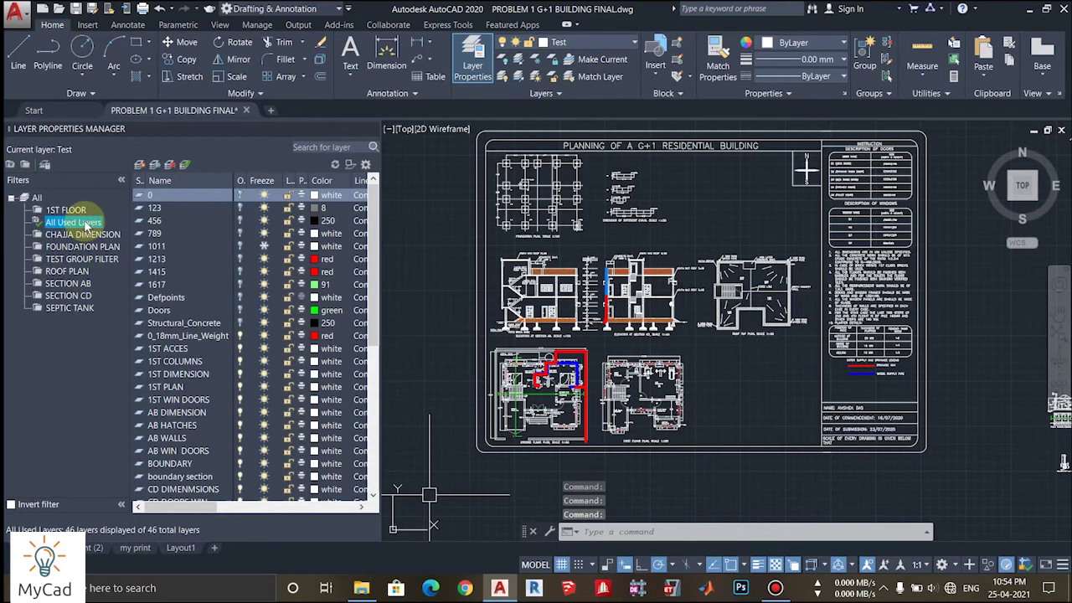
pyautogui.scroll(-7, 251, 267)
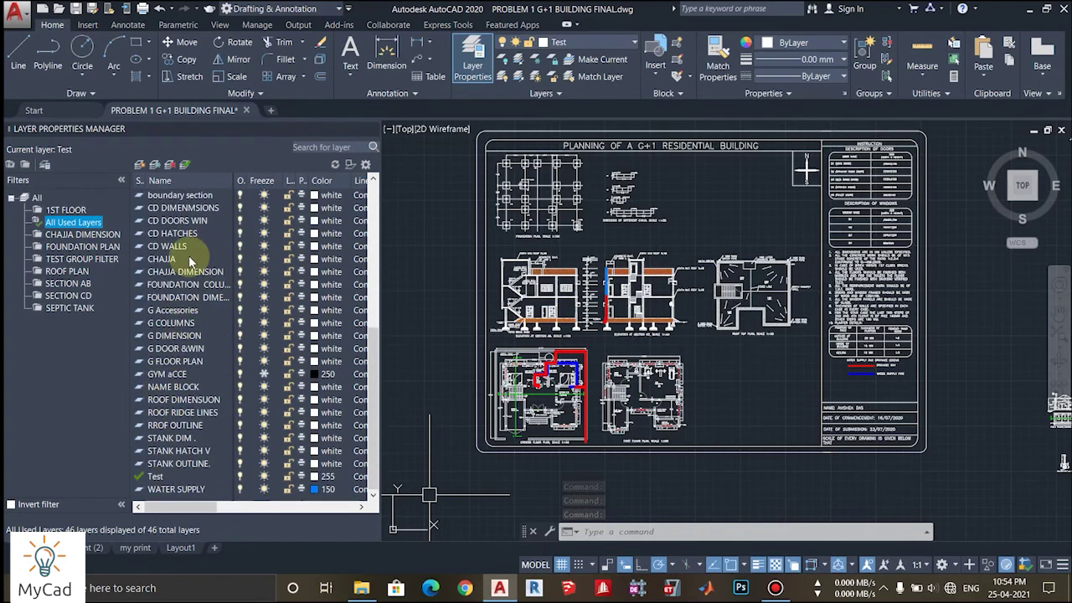
pyautogui.scroll(7, 191, 262)
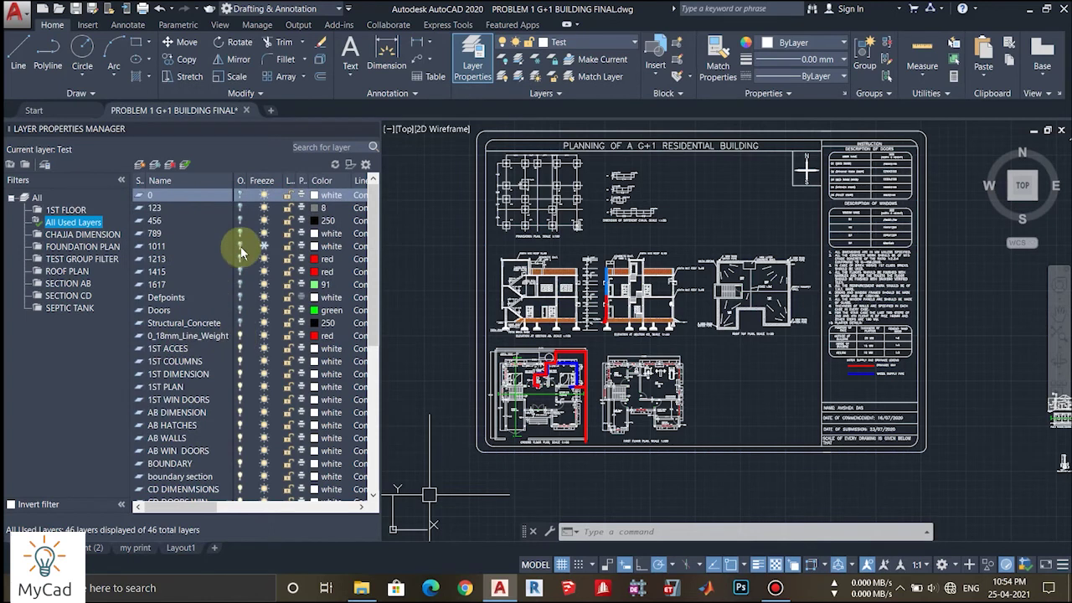
pyautogui.scroll(-7, 210, 279)
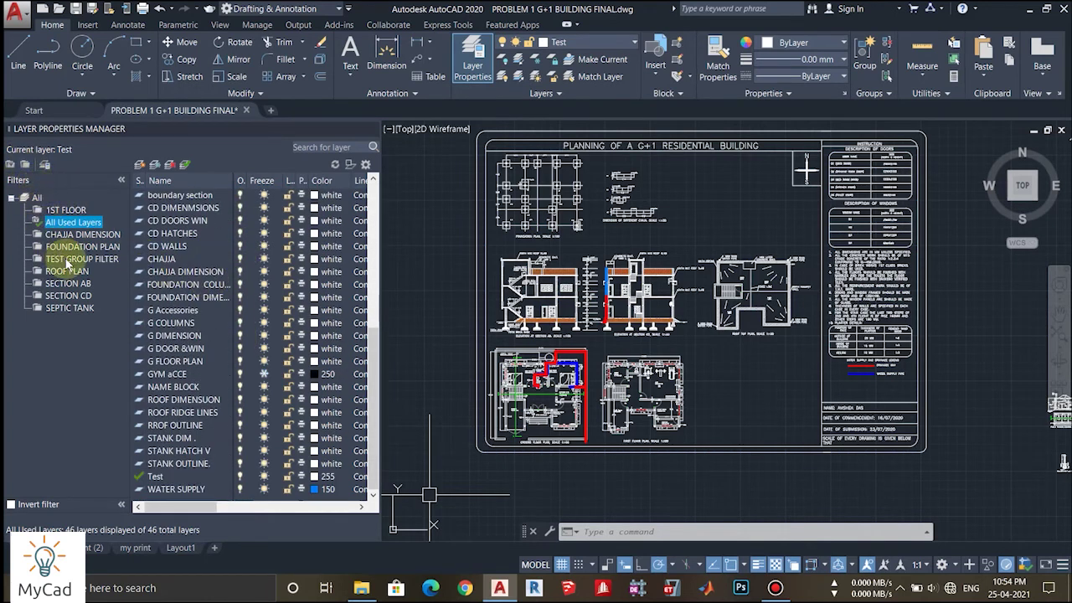
pyautogui.click(67, 210)
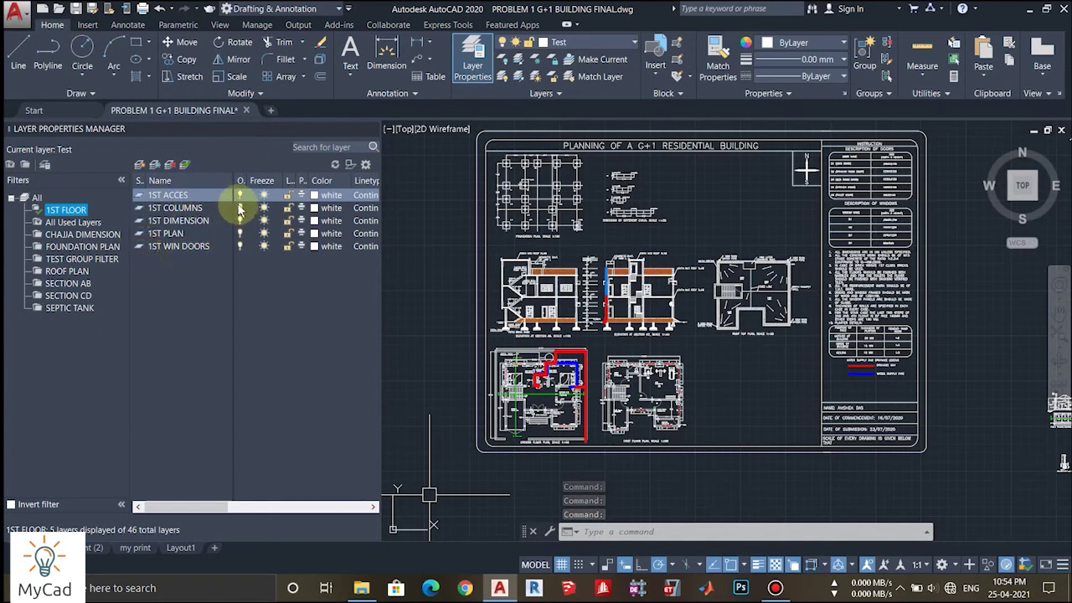
# - Create a layer named CIRCLE in TEST GROUP FILTER and find it in the All Used Layers list
pyautogui.click(100, 261)
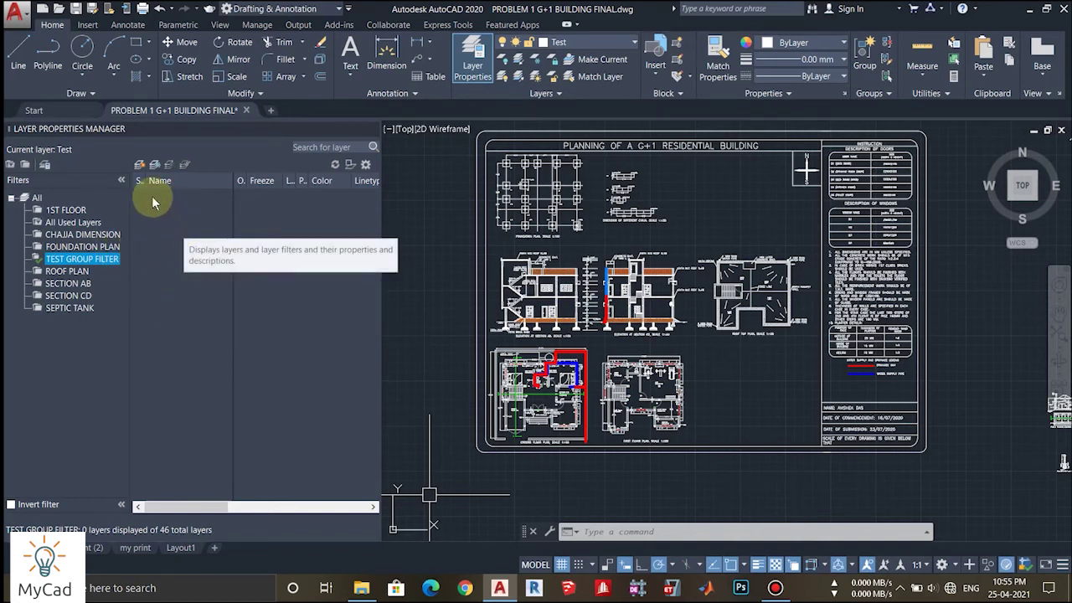
pyautogui.click(140, 166)
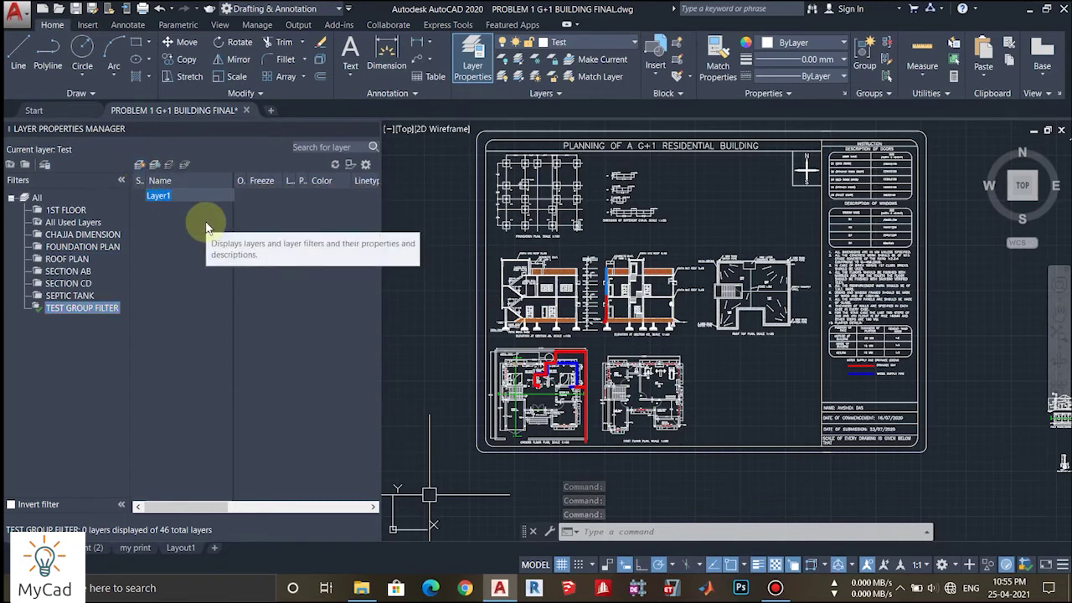
pyautogui.write('CIRCLE')
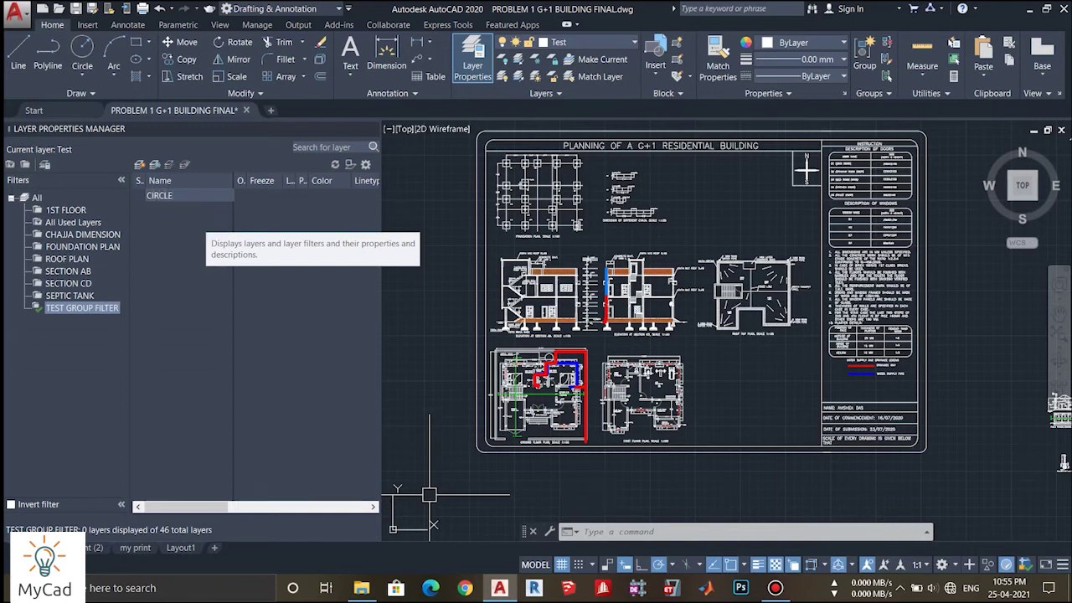
pyautogui.press('Return')
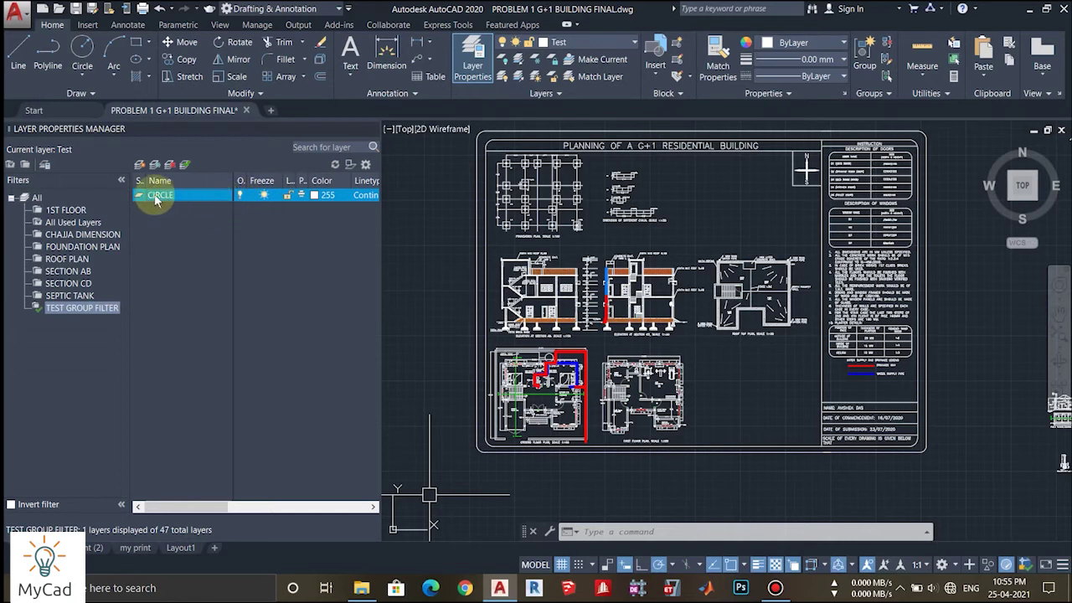
pyautogui.click(87, 223)
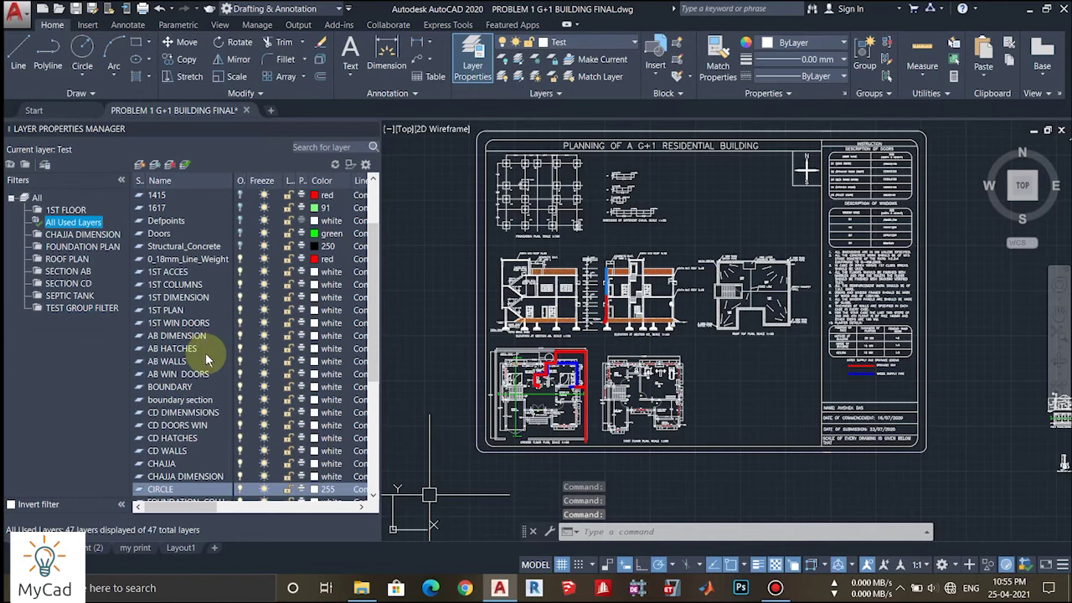
pyautogui.scroll(-3, 207, 355)
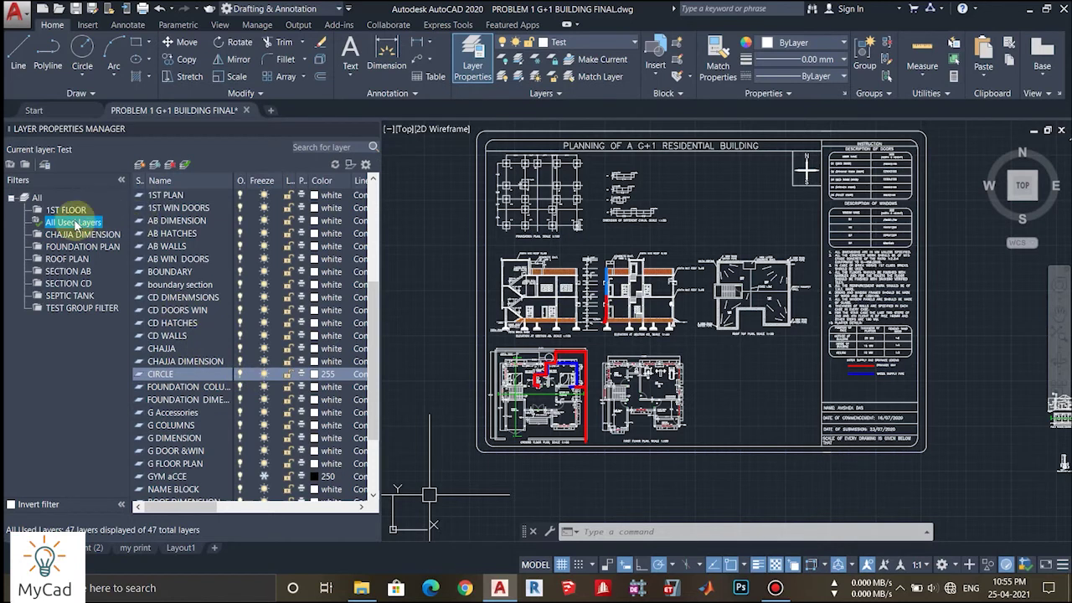
# - Make TEST GROUP FILTER's CIRCLE layer current and draw a circle in the empty area below and beside the zigzag shape
pyautogui.click(83, 309)
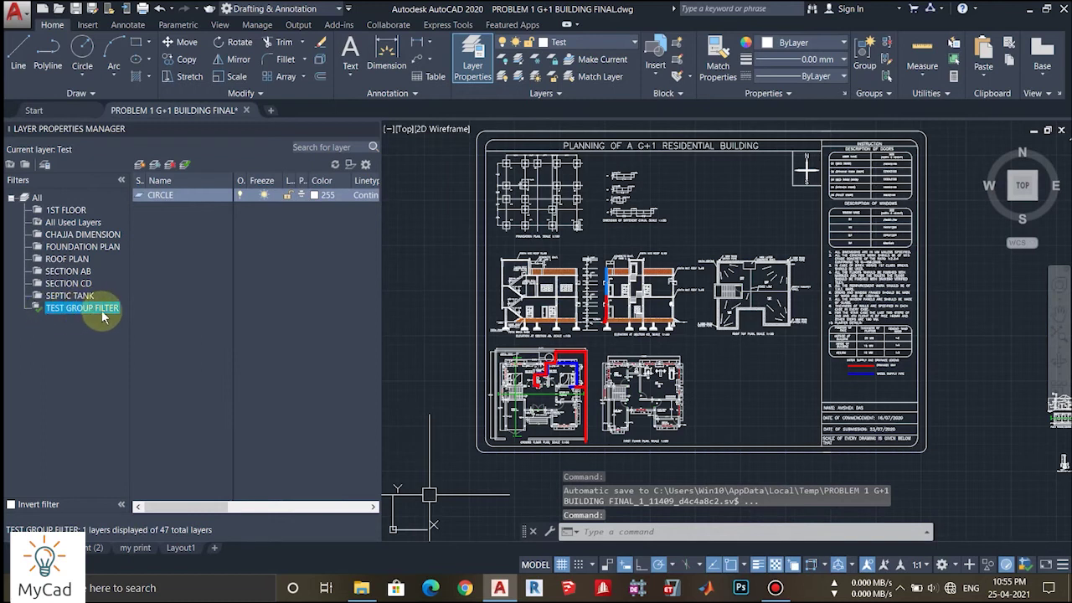
pyautogui.doubleClick(139, 194)
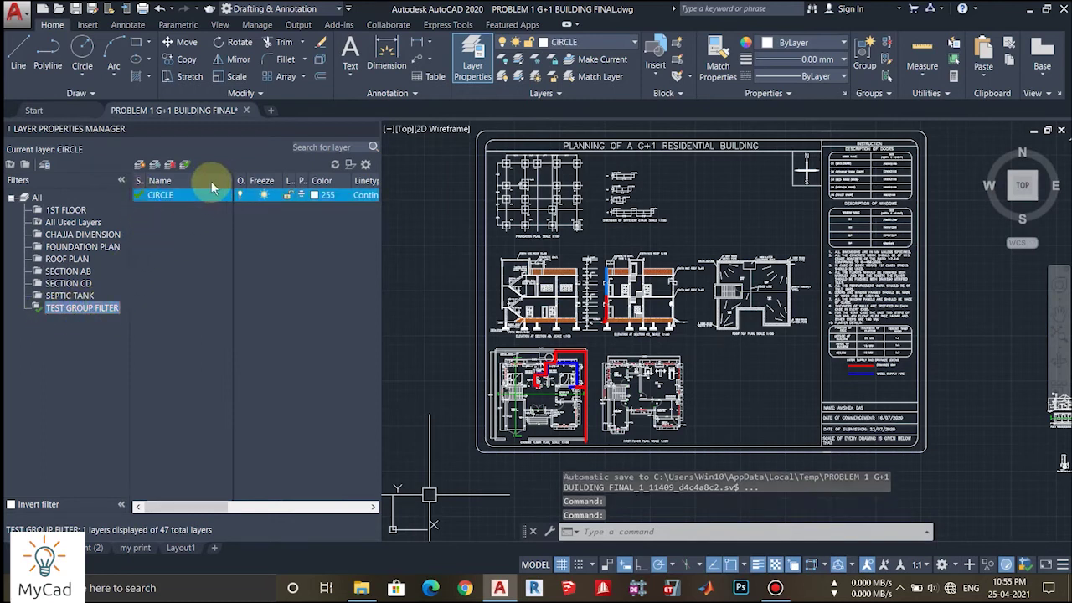
pyautogui.scroll(-2, 590, 253)
pyautogui.moveTo(832, 247); pyautogui.dragTo(542, 273, button='middle')
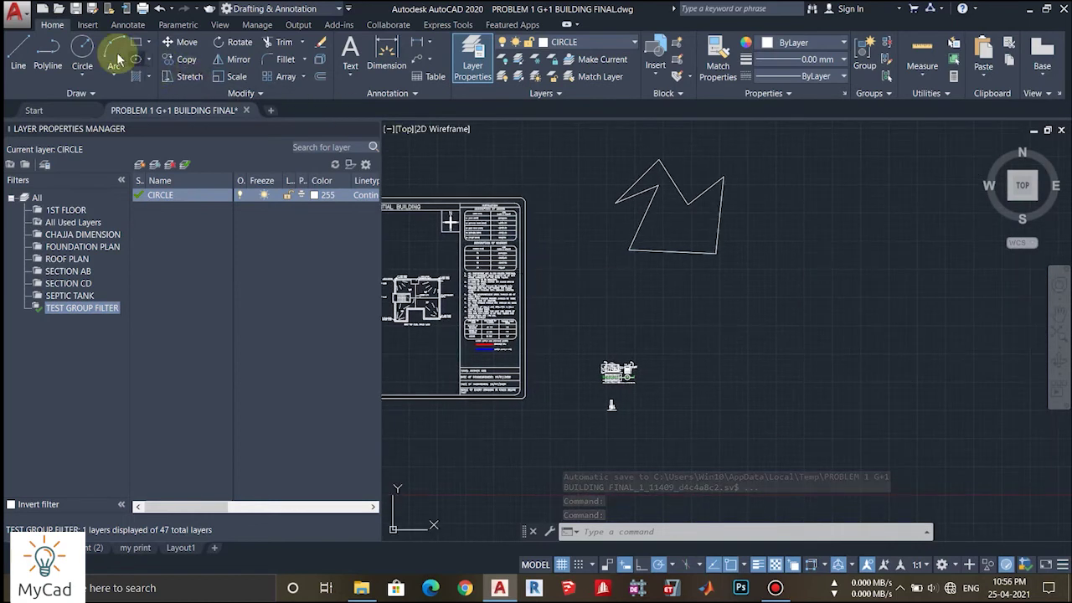
pyautogui.click(81, 49)
pyautogui.click(772, 322)
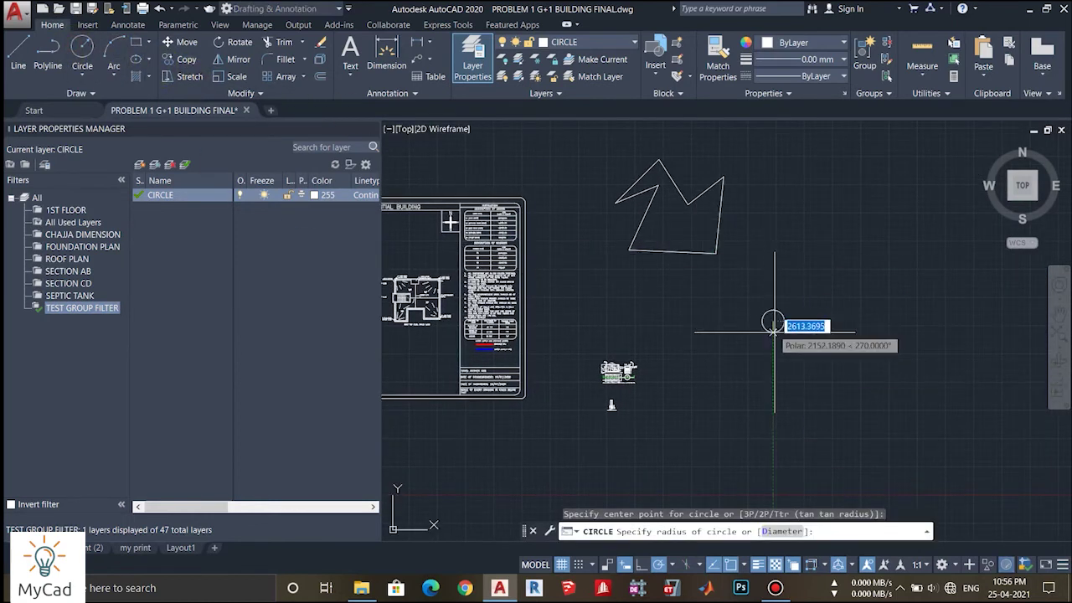
pyautogui.click(804, 322)
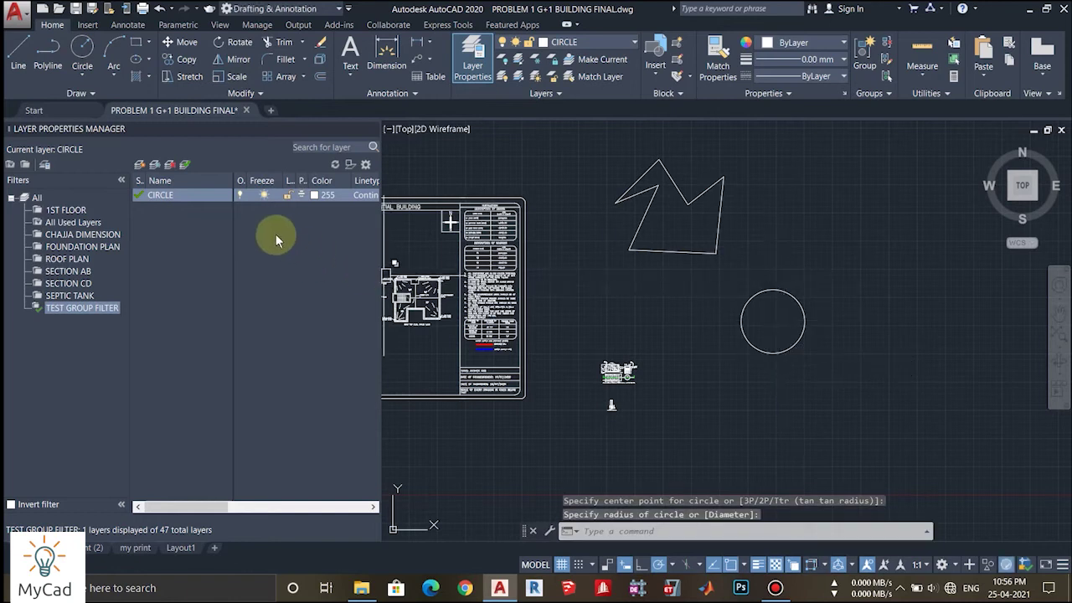
# - Set the CIRCLE layer's color to green, index color 100
pyautogui.click(315, 196)
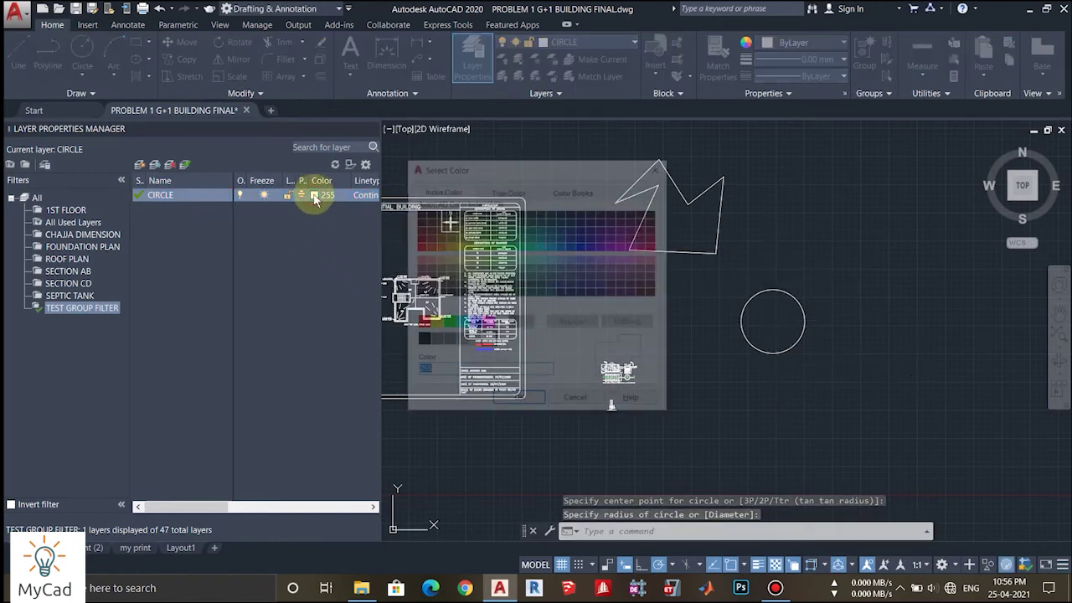
pyautogui.click(510, 249)
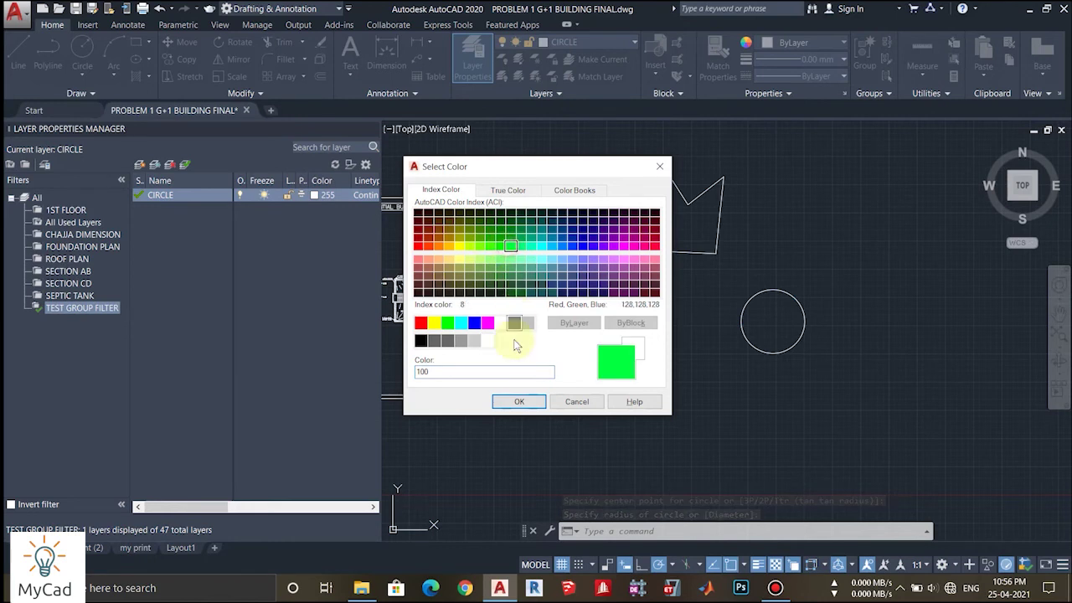
pyautogui.click(519, 401)
pyautogui.scroll(4, 811, 316)
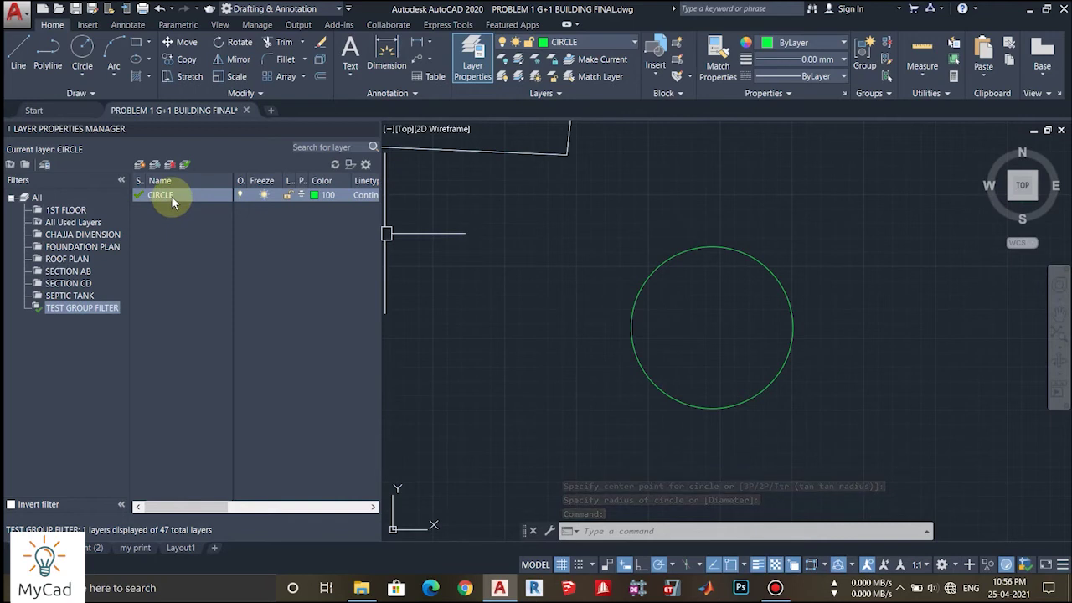
# - Turn the current CIRCLE layer off despite the current-layer prompt, and turn it back on
pyautogui.click(240, 195)
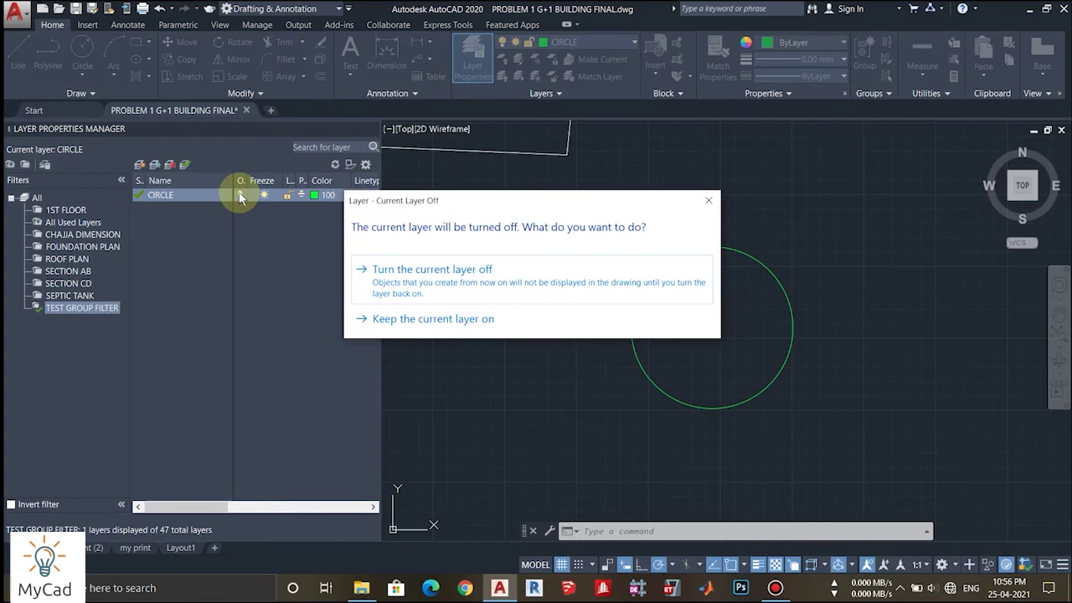
pyautogui.click(479, 280)
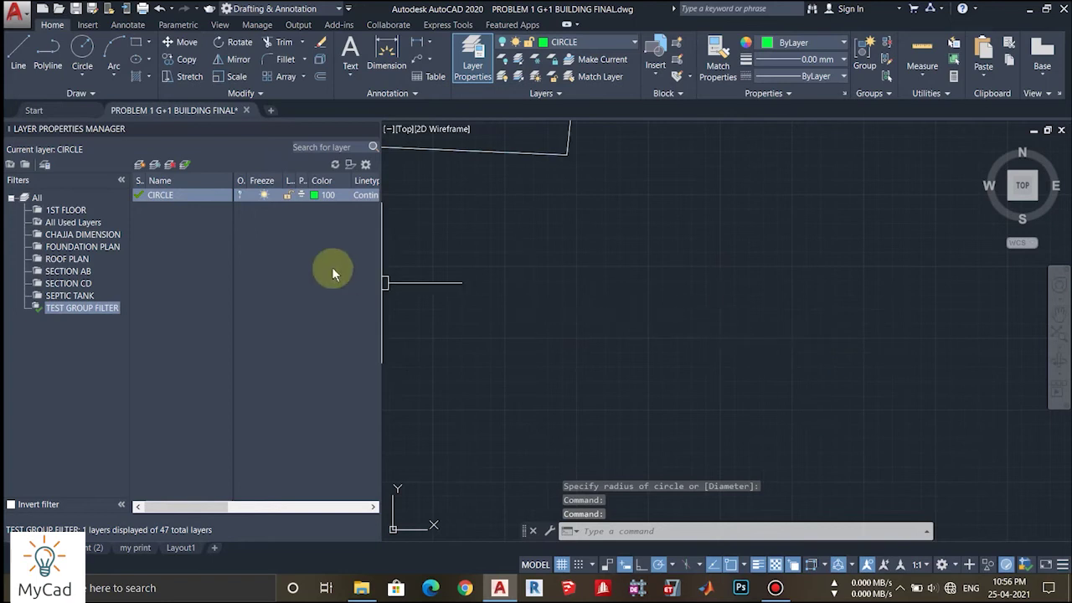
pyautogui.click(240, 194)
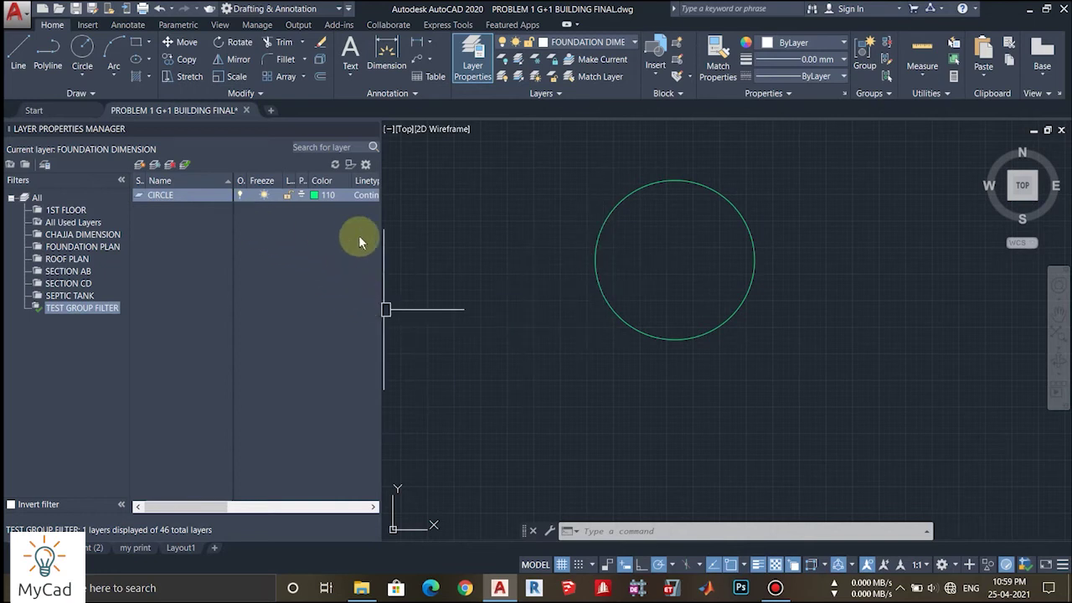
# - Erase the green circle drawn on the CIRCLE layer
pyautogui.click(162, 194)
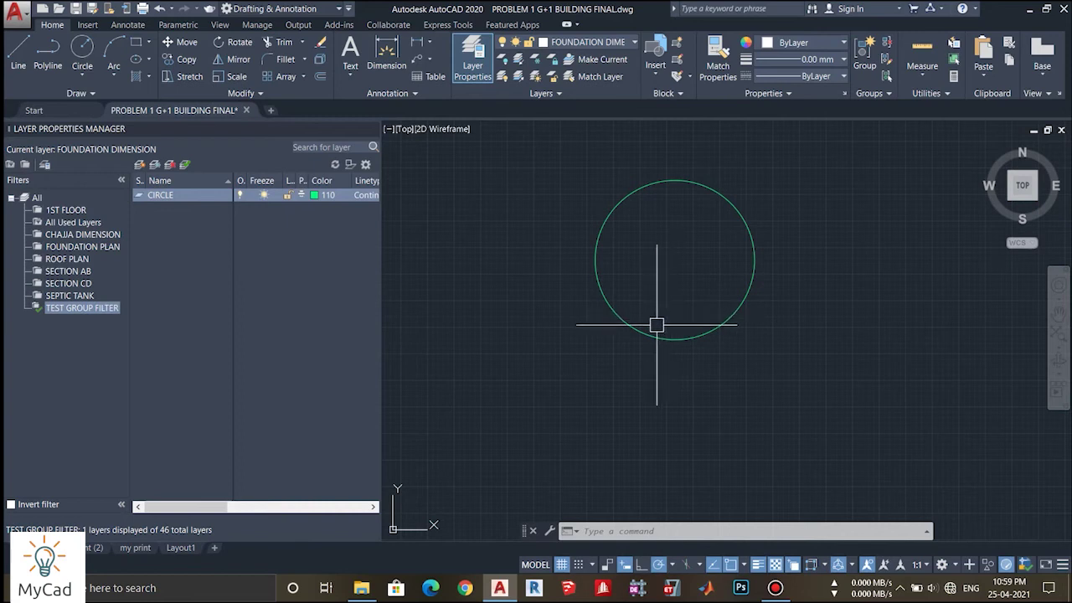
pyautogui.click(605, 298)
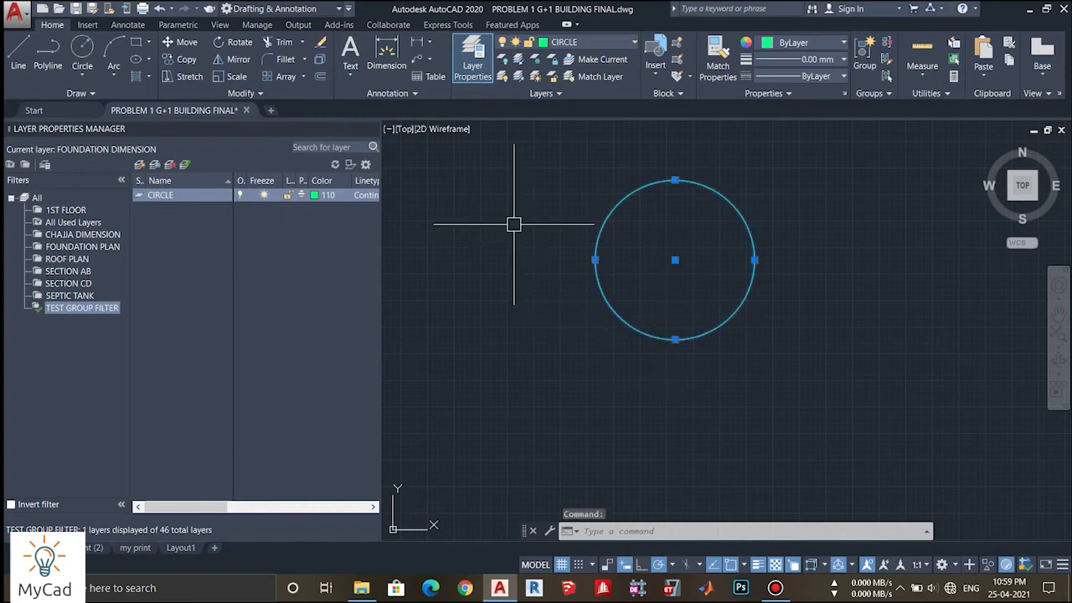
pyautogui.press('Delete')
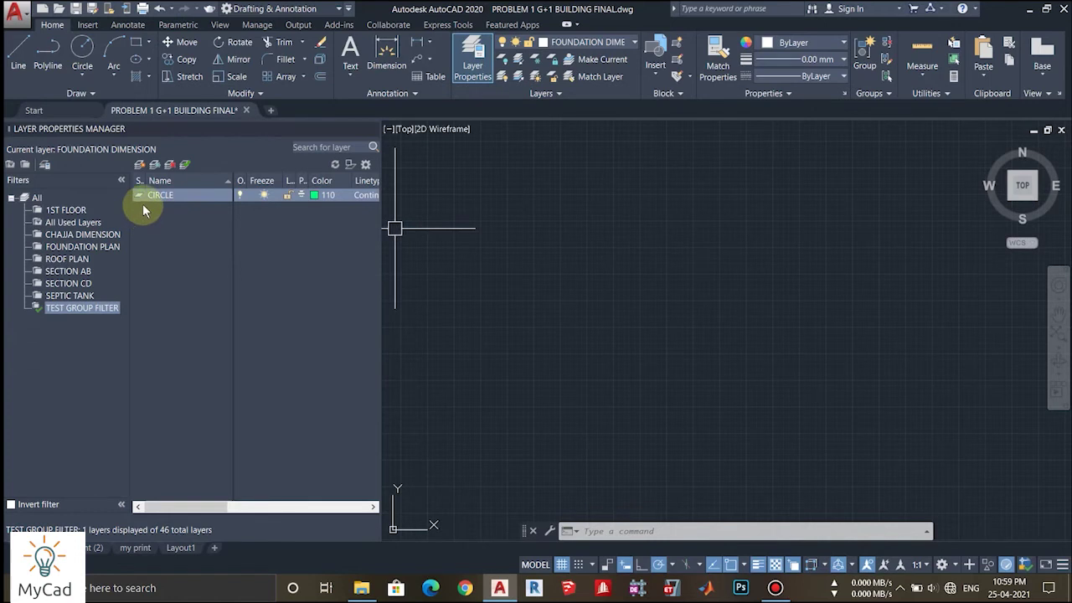
# - Delete the CIRCLE layer and the TEST GROUP FILTER group filter
pyautogui.click(193, 195)
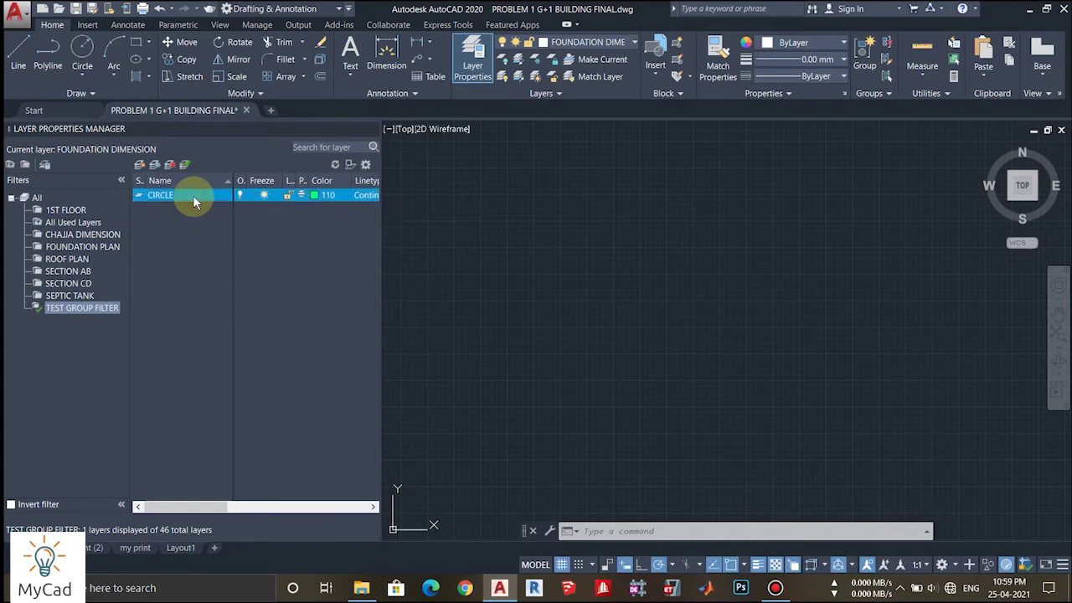
pyautogui.rightClick(192, 195)
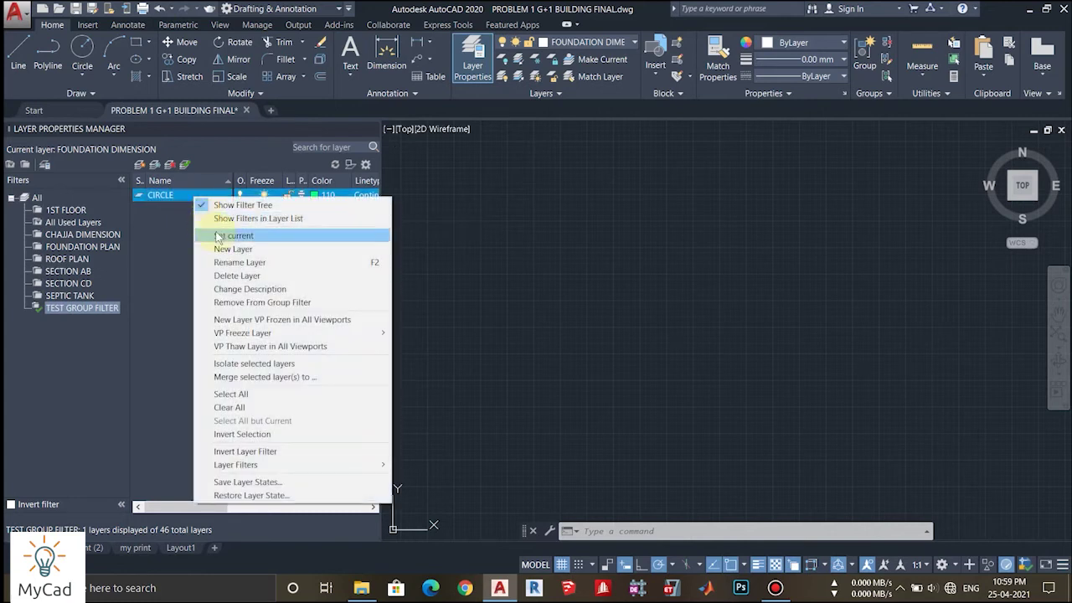
pyautogui.click(232, 277)
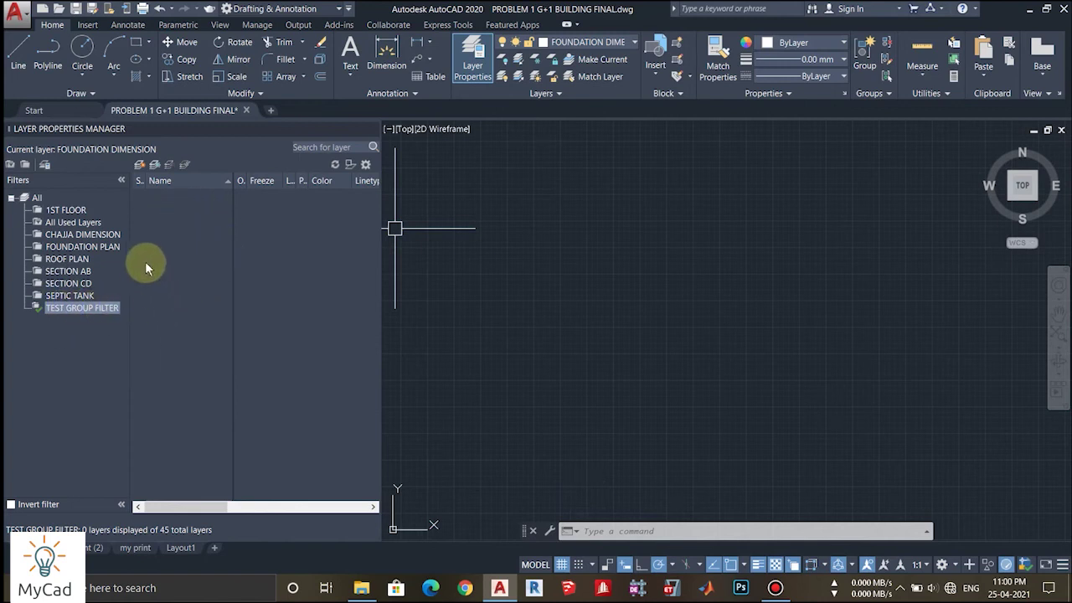
pyautogui.rightClick(65, 306)
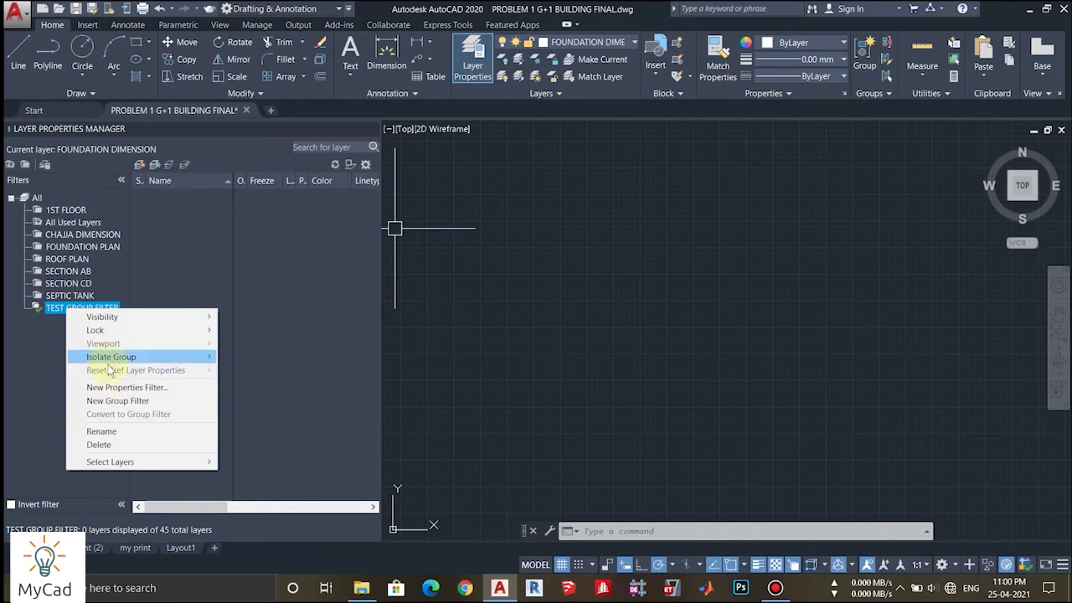
pyautogui.click(131, 445)
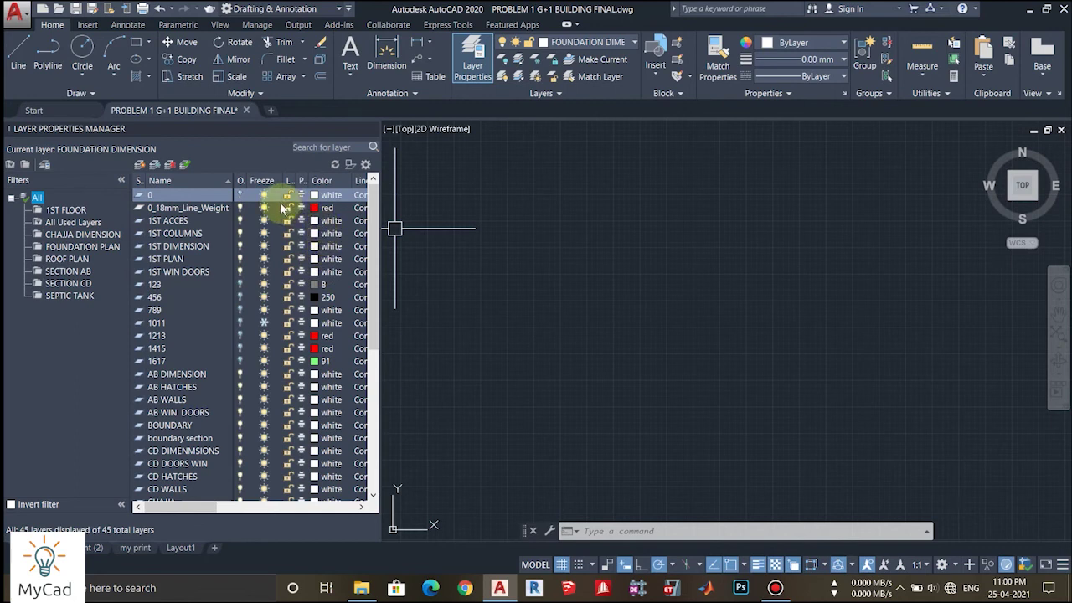
# - Turn off all layers still on in the full layer list one by one, from 0_18mm_Line_Weight down to WATER SUPPLY
pyautogui.click(235, 209)
pyautogui.press('Down')
pyautogui.press('Down')
pyautogui.press('Down')
pyautogui.press('Down')
pyautogui.press('Down')
pyautogui.press('Down')
pyautogui.press('Down')
pyautogui.press('Down')
pyautogui.press('Down')
pyautogui.press('Down')
pyautogui.press('Down')
pyautogui.press('Down')
pyautogui.press('Down')
pyautogui.press('Down')
pyautogui.press('Down')
pyautogui.press('Down')
pyautogui.press('Down')
pyautogui.press('Down')
pyautogui.press('Down')
pyautogui.press('Down')
pyautogui.press('Down')
pyautogui.press('Down')
pyautogui.press('Down')
pyautogui.press('Down')
pyautogui.press('Down')
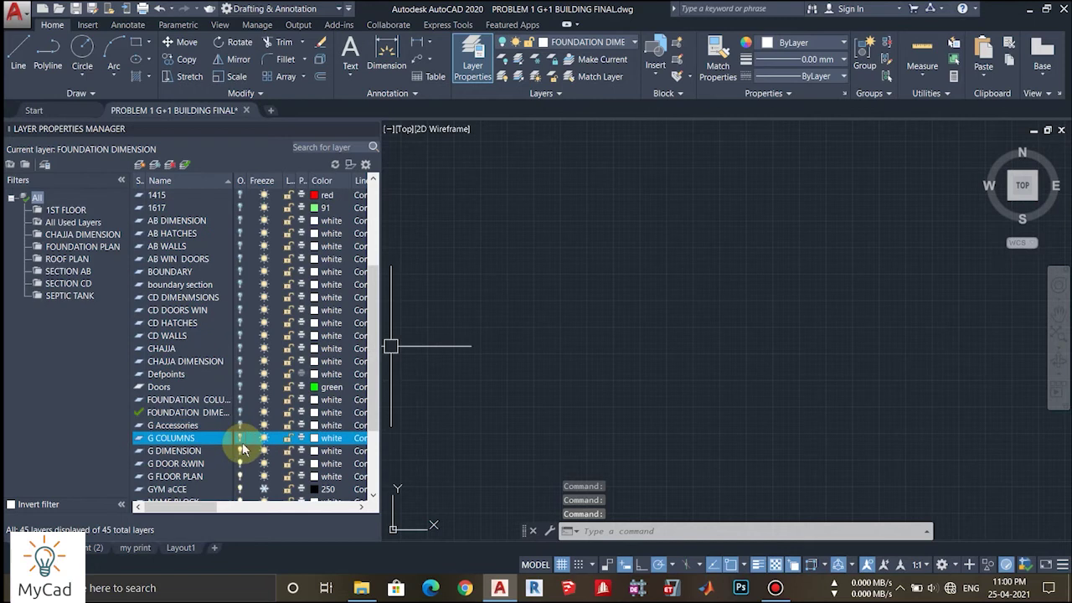
pyautogui.press('Down')
pyautogui.press('Down')
pyautogui.press('Down')
pyautogui.press('Down')
pyautogui.press('Down')
pyautogui.press('Down')
pyautogui.press('Down')
pyautogui.press('Down')
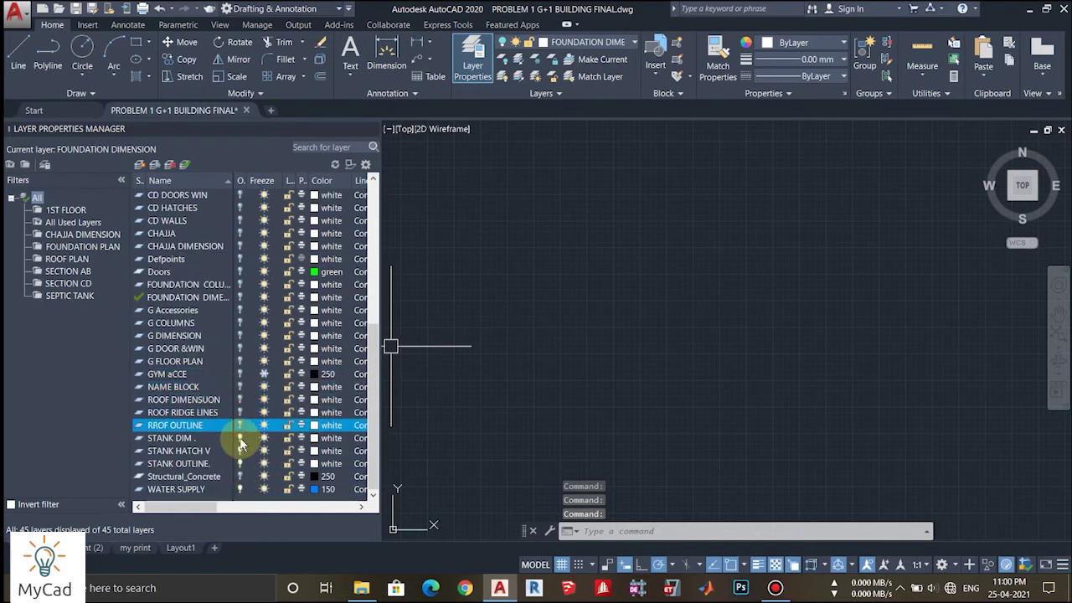
pyautogui.press('Down')
pyautogui.press('Down')
pyautogui.press('Down')
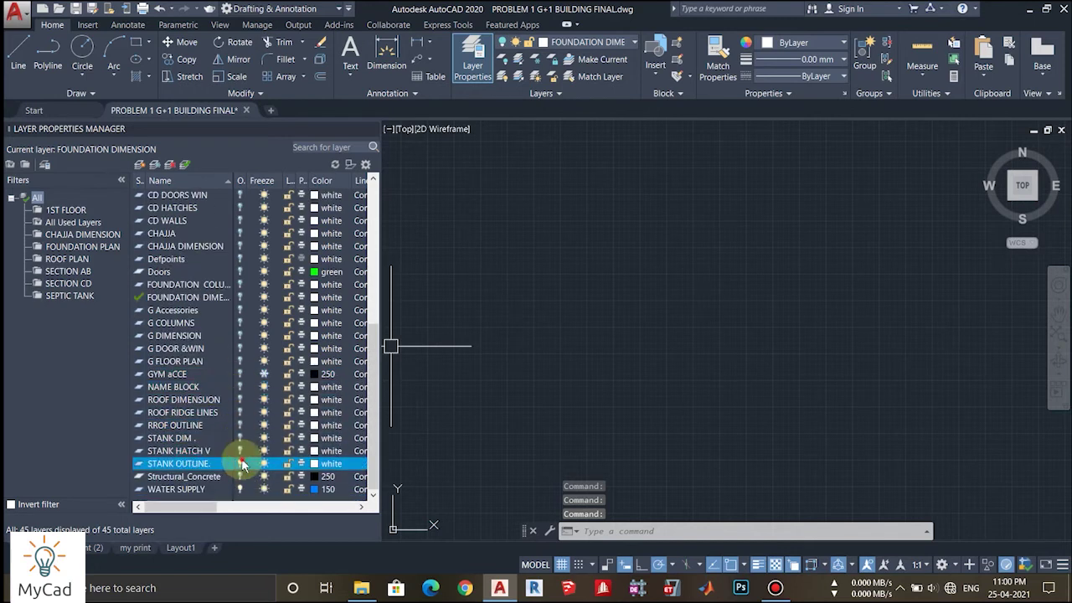
pyautogui.press('Down')
pyautogui.press('Down')
# - Examine the on/off state of every layer throughout the full list, from 0 to WATER SUPPLY
pyautogui.scroll(5, 253, 452)
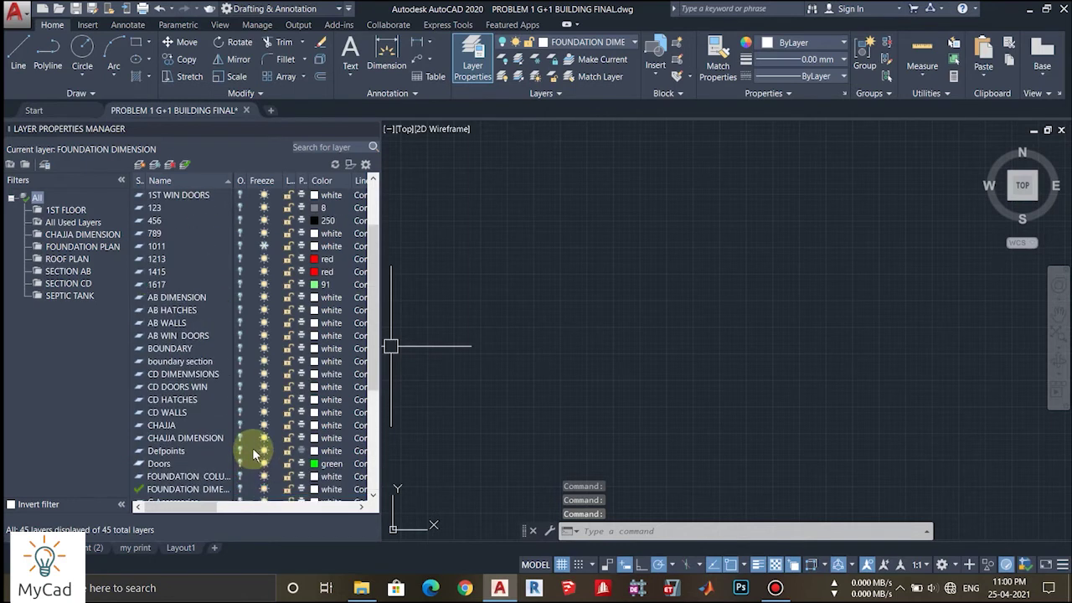
pyautogui.scroll(2, 252, 447)
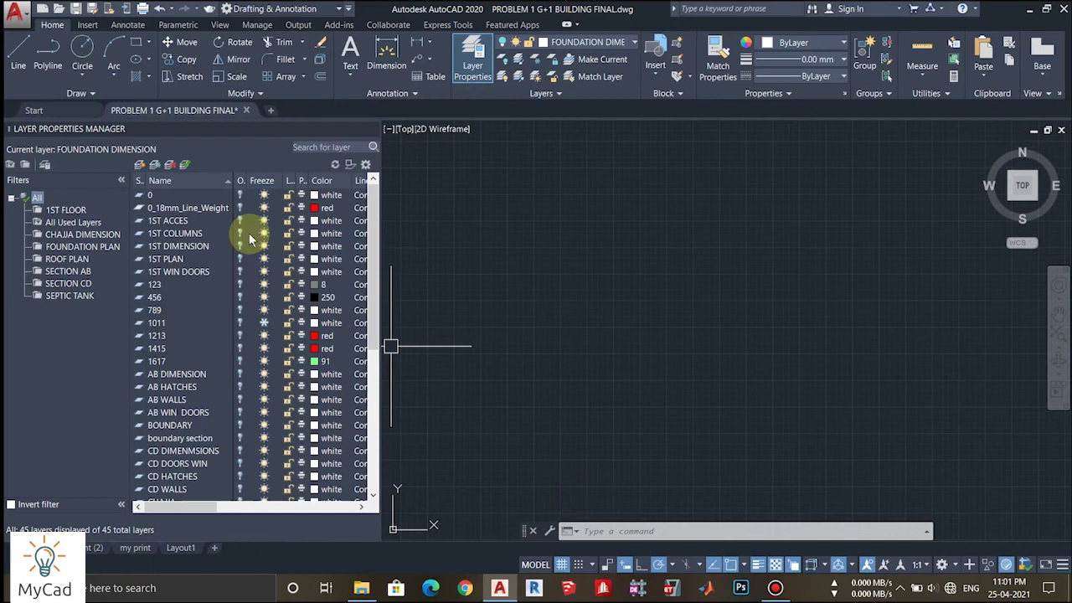
pyautogui.scroll(-2, 249, 233)
pyautogui.scroll(2, 248, 233)
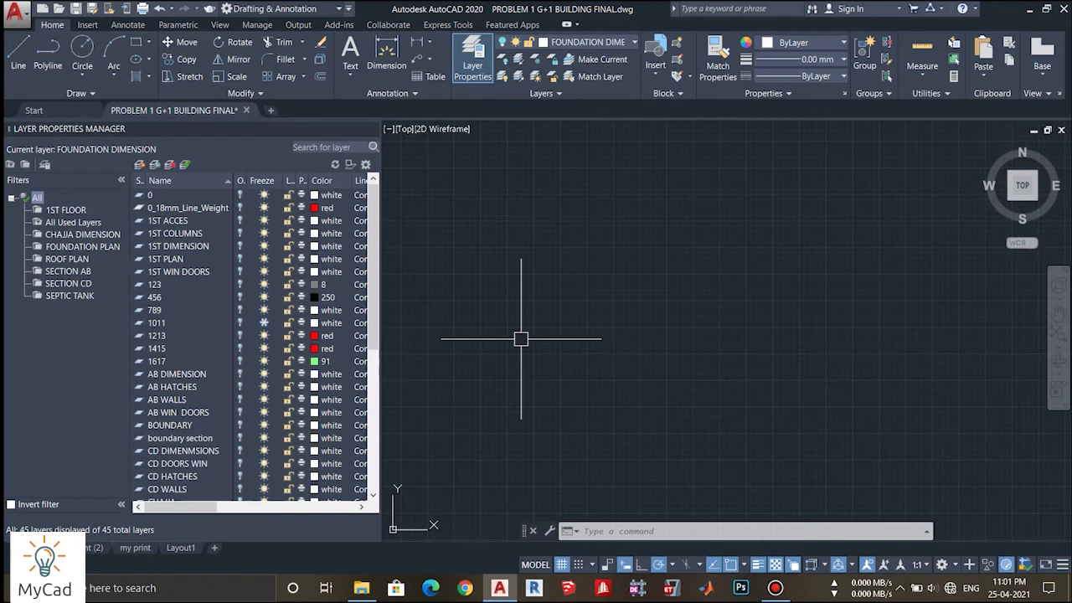
pyautogui.scroll(-7, 221, 226)
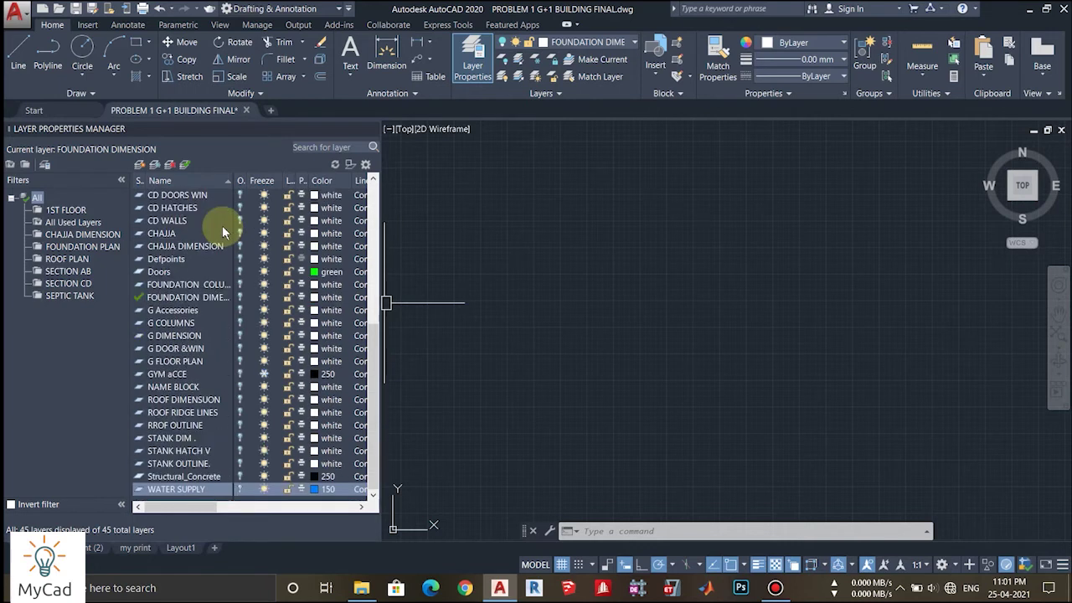
pyautogui.scroll(7, 222, 226)
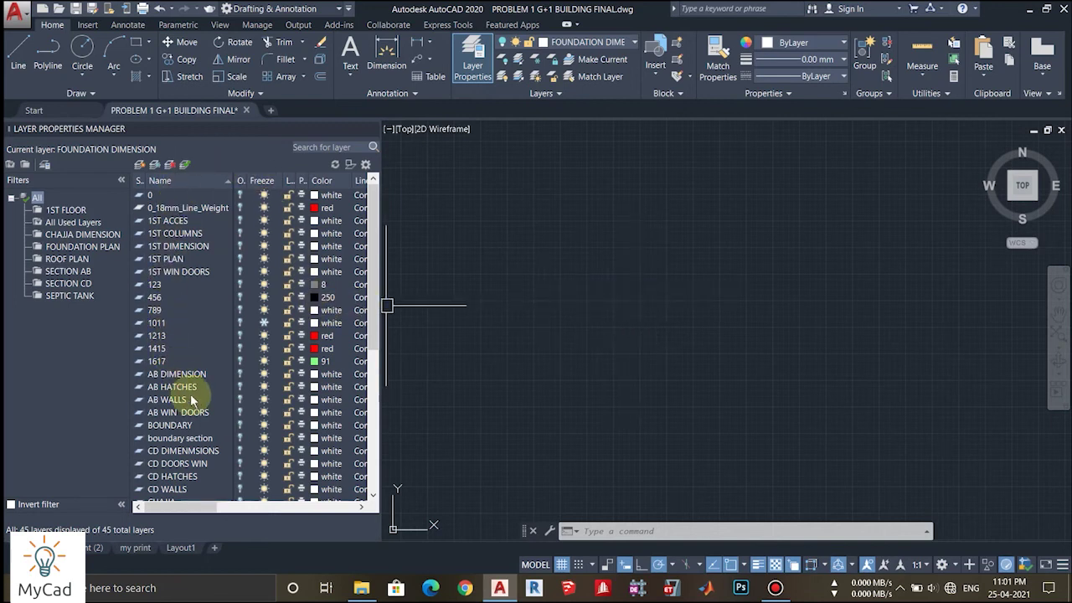
pyautogui.scroll(-3, 284, 331)
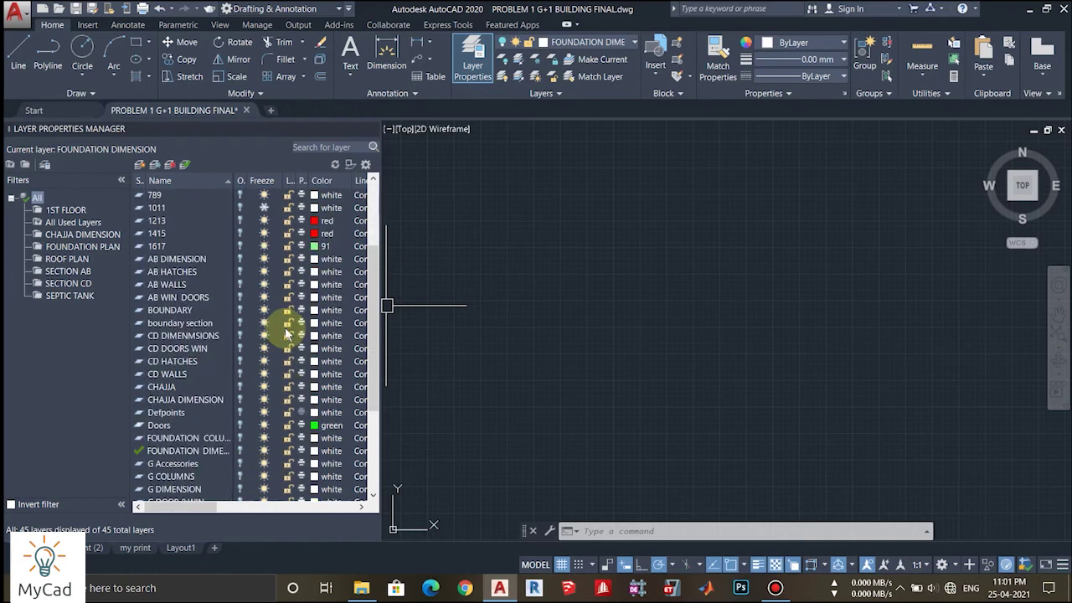
pyautogui.scroll(-4, 285, 331)
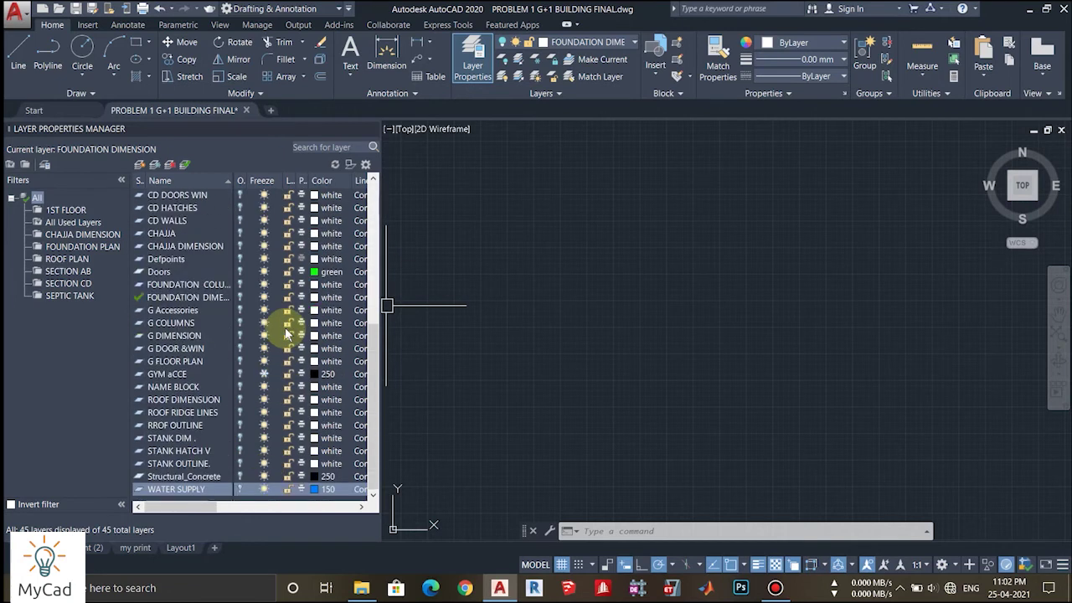
# - Open the Layer States Manager and widen the Same as DWG column so its heading is fully readable
pyautogui.scroll(1, 249, 264)
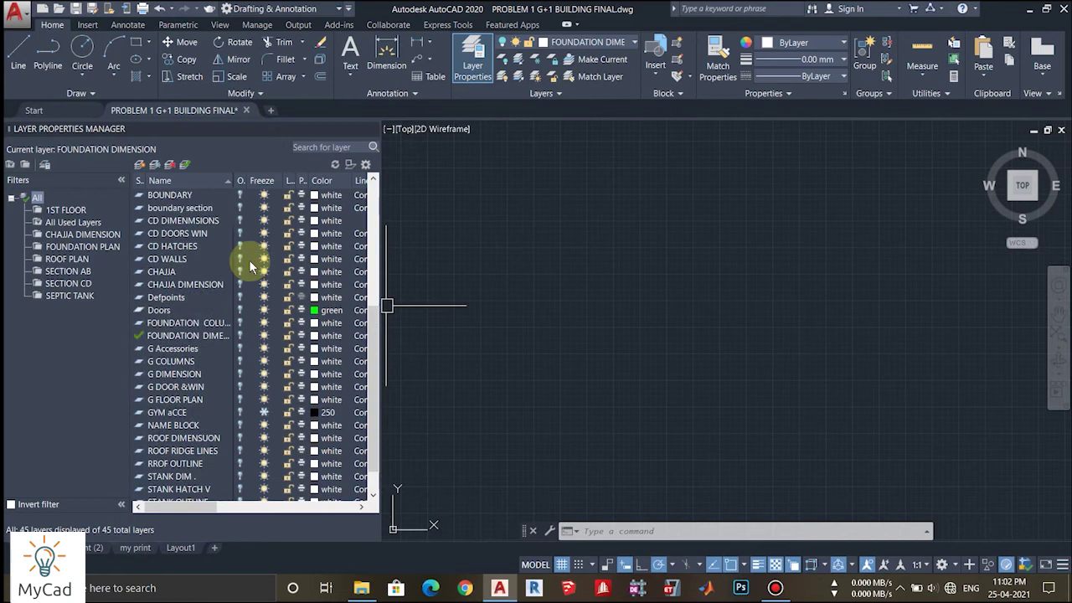
pyautogui.scroll(7, 249, 259)
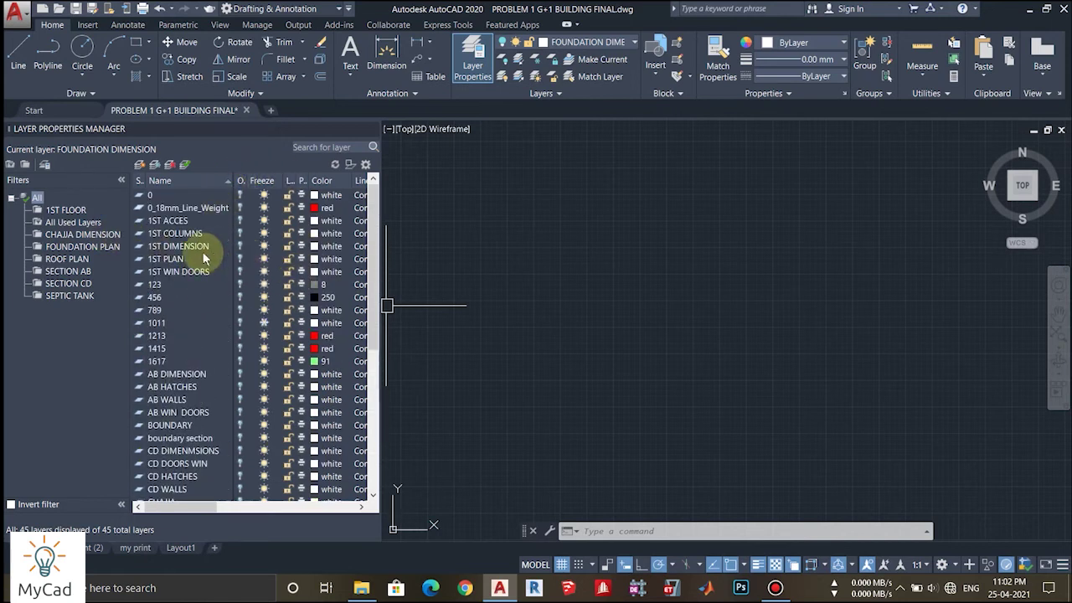
pyautogui.click(46, 170)
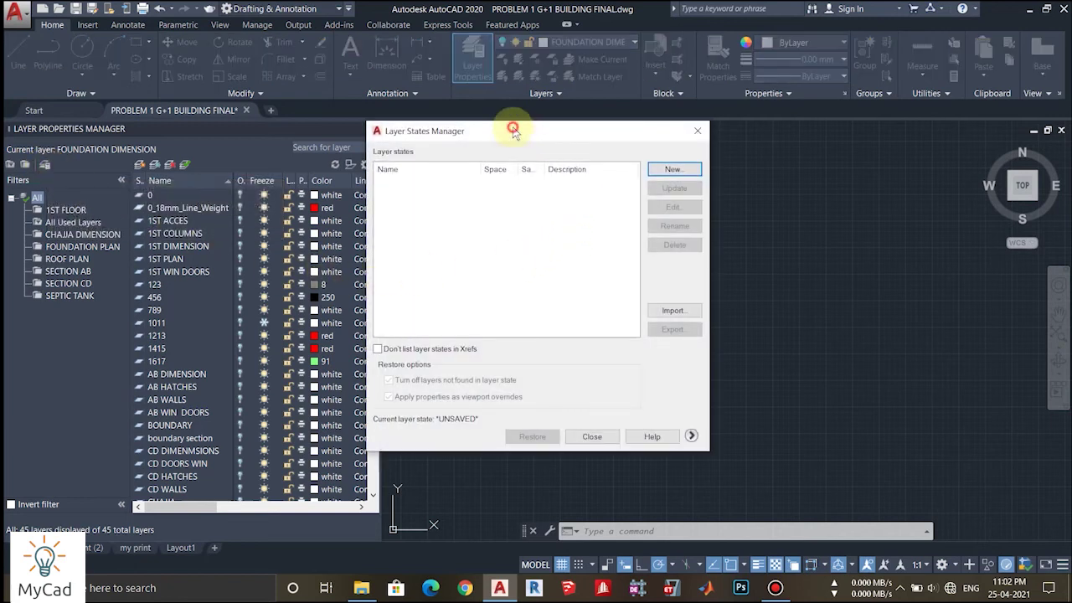
pyautogui.moveTo(509, 129); pyautogui.dragTo(554, 152)
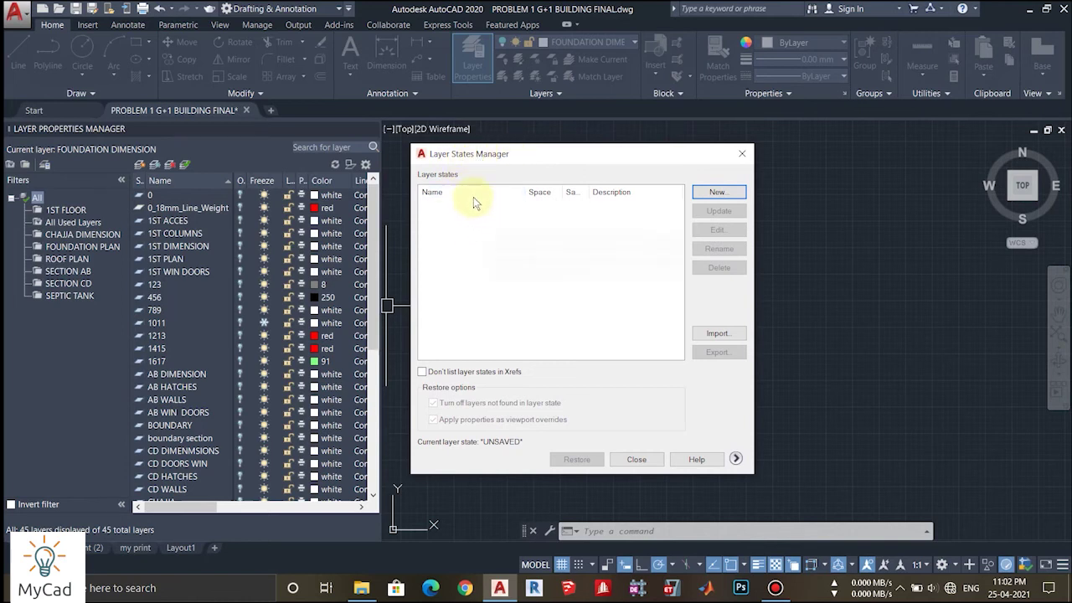
pyautogui.moveTo(527, 194); pyautogui.dragTo(608, 193)
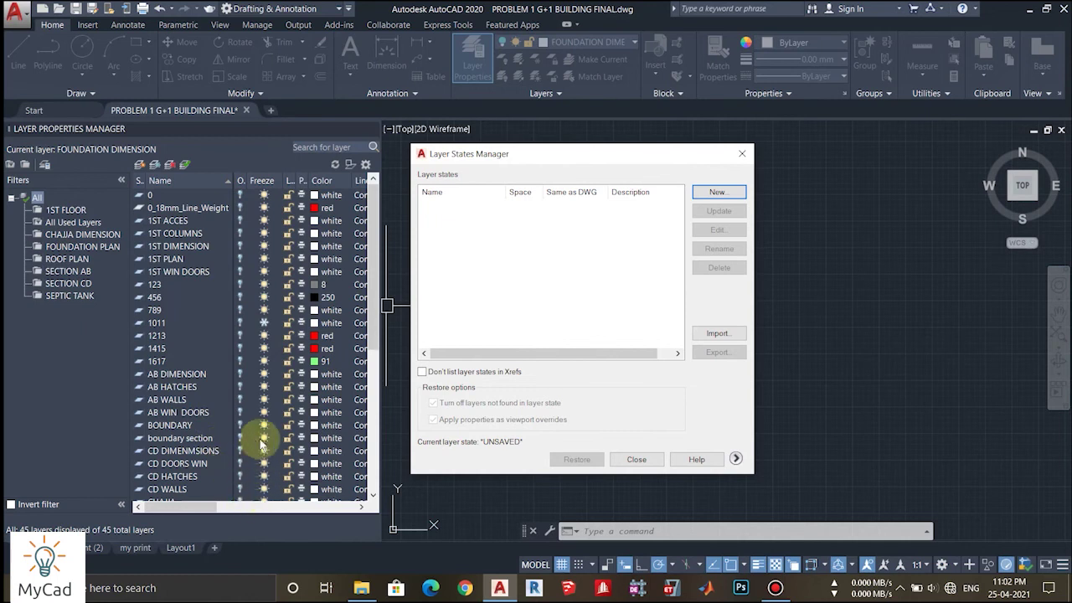
# - Save the current layer settings as a new layer state named ALL TURNED OFF and close the Layer States Manager
pyautogui.click(715, 192)
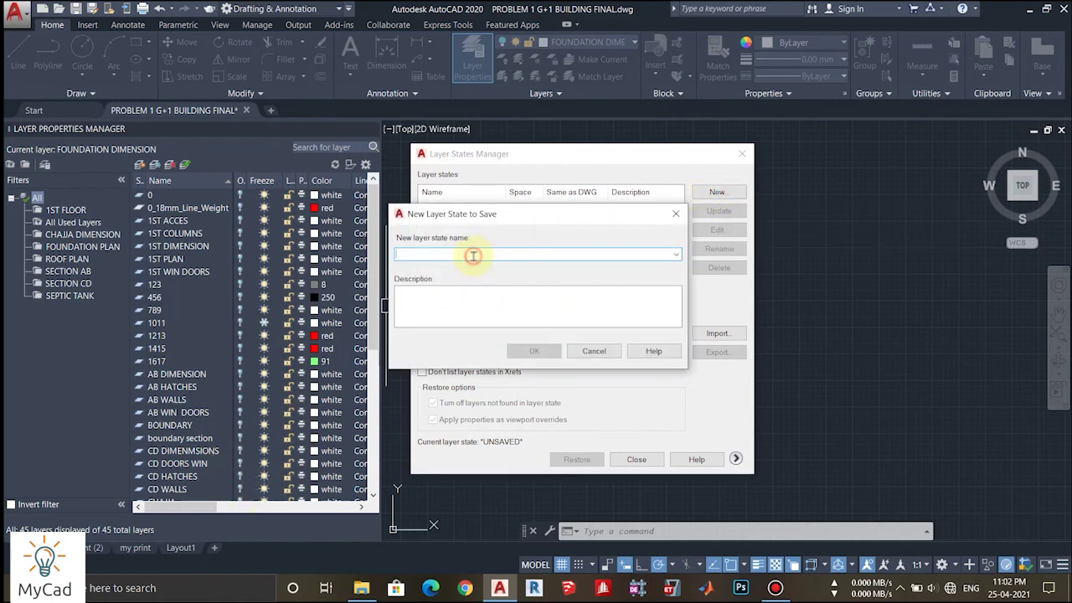
pyautogui.write('AL')
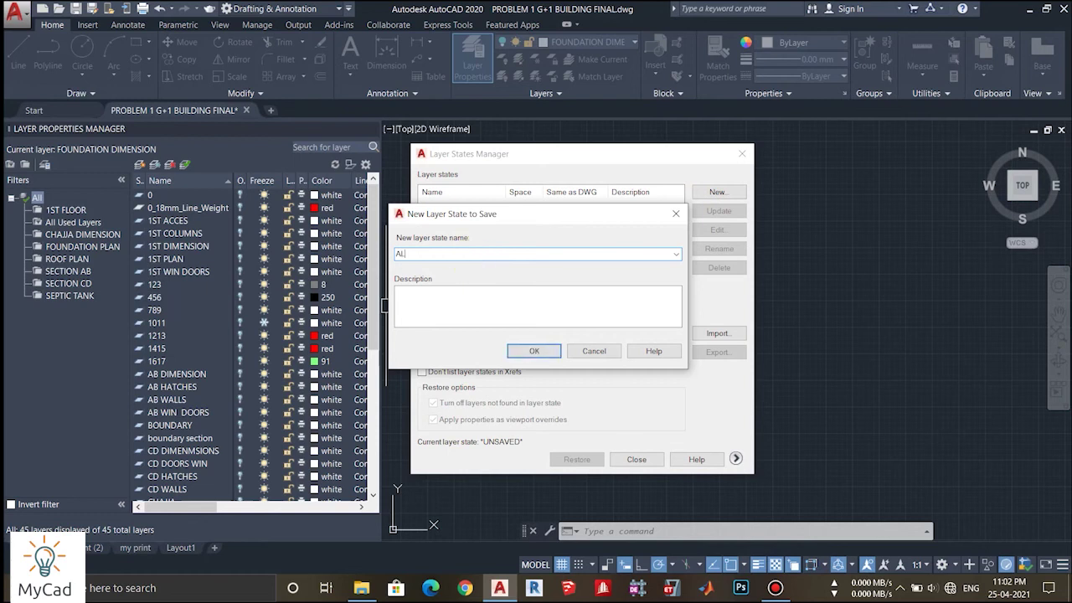
pyautogui.write('L TURNED OFF')
pyautogui.click(522, 351)
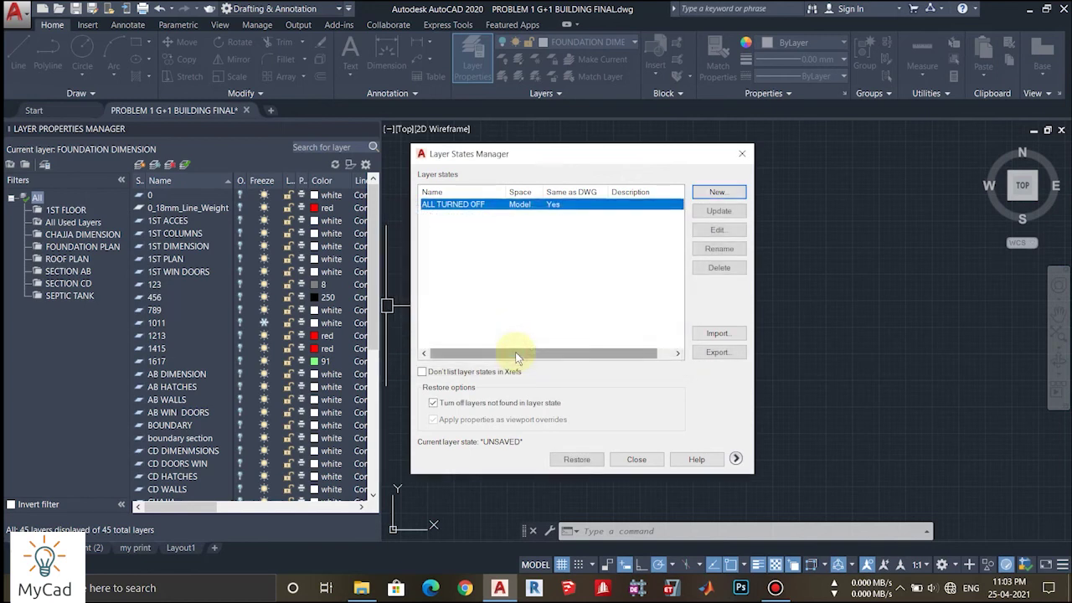
pyautogui.click(530, 232)
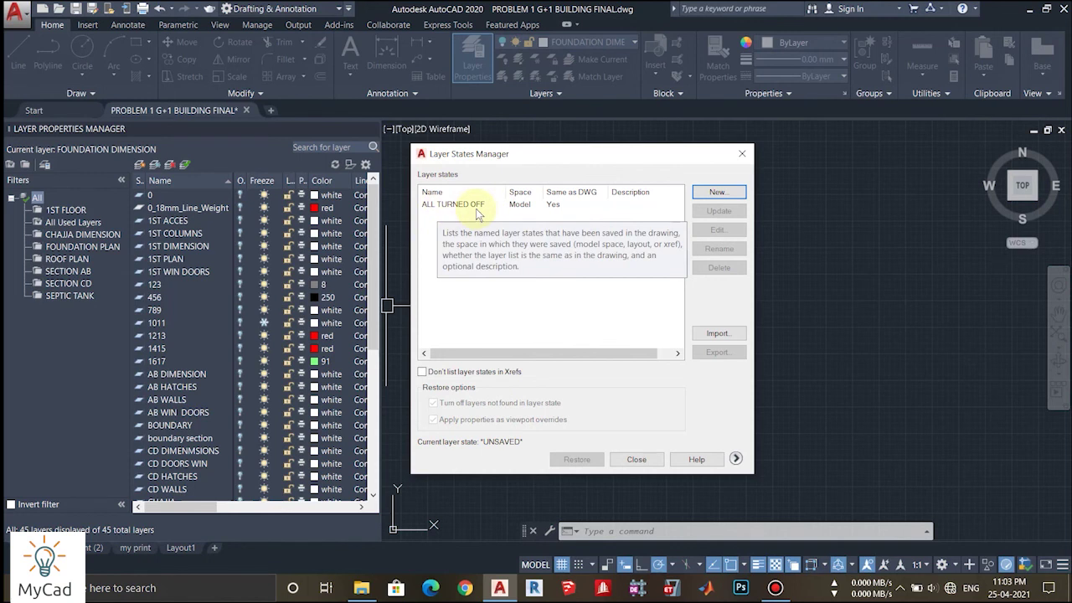
pyautogui.click(636, 459)
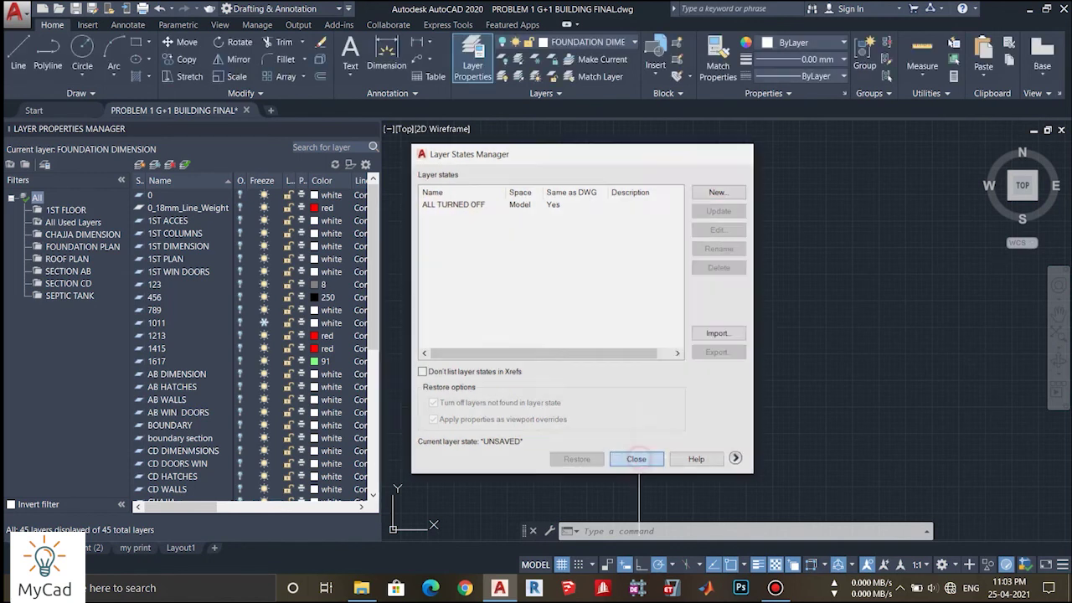
# - Turn on a scattered selection of layers throughout the full list, starting with 0_18mm_Line_Weight and including FOUNDATION DIMENSION
pyautogui.click(240, 208)
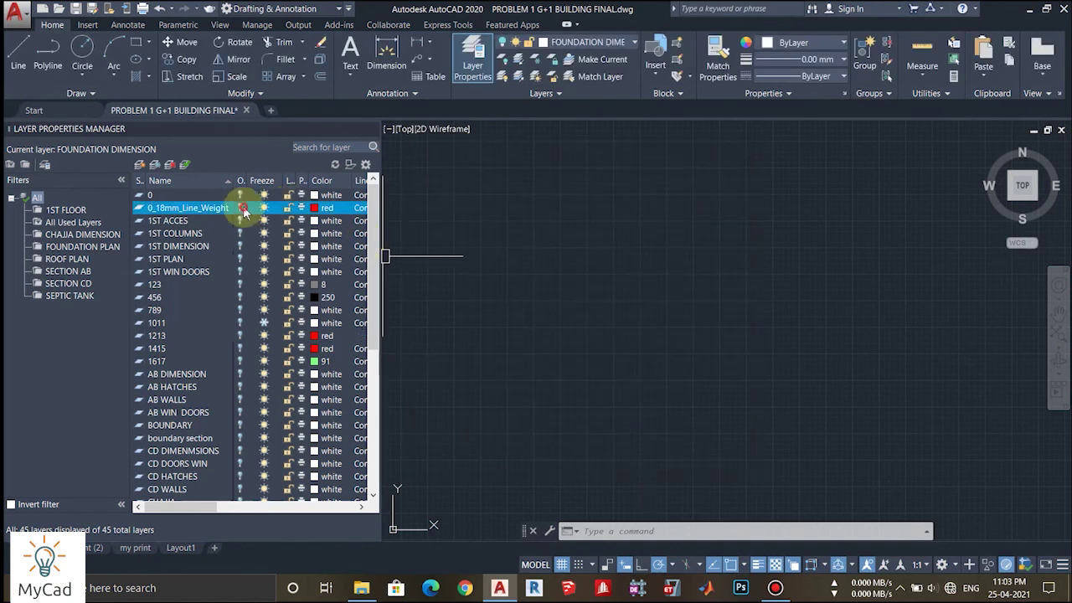
pyautogui.click(239, 233)
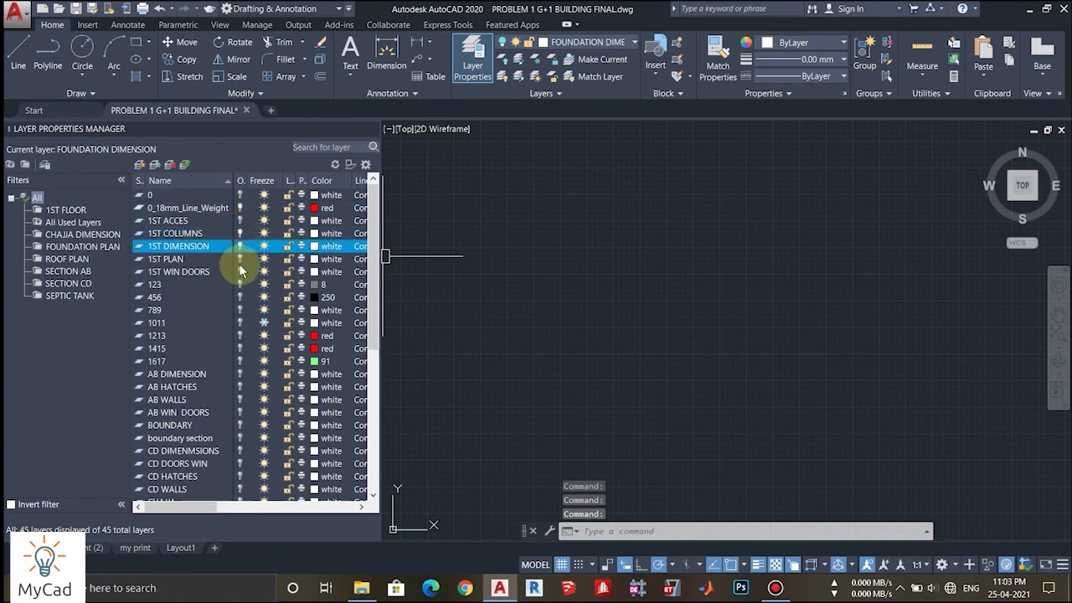
pyautogui.click(239, 259)
pyautogui.click(240, 284)
pyautogui.click(241, 310)
pyautogui.click(239, 322)
pyautogui.click(239, 361)
pyautogui.click(240, 373)
pyautogui.click(239, 399)
pyautogui.click(239, 425)
pyautogui.click(240, 437)
pyautogui.click(240, 463)
pyautogui.click(239, 489)
pyautogui.scroll(-4, 239, 444)
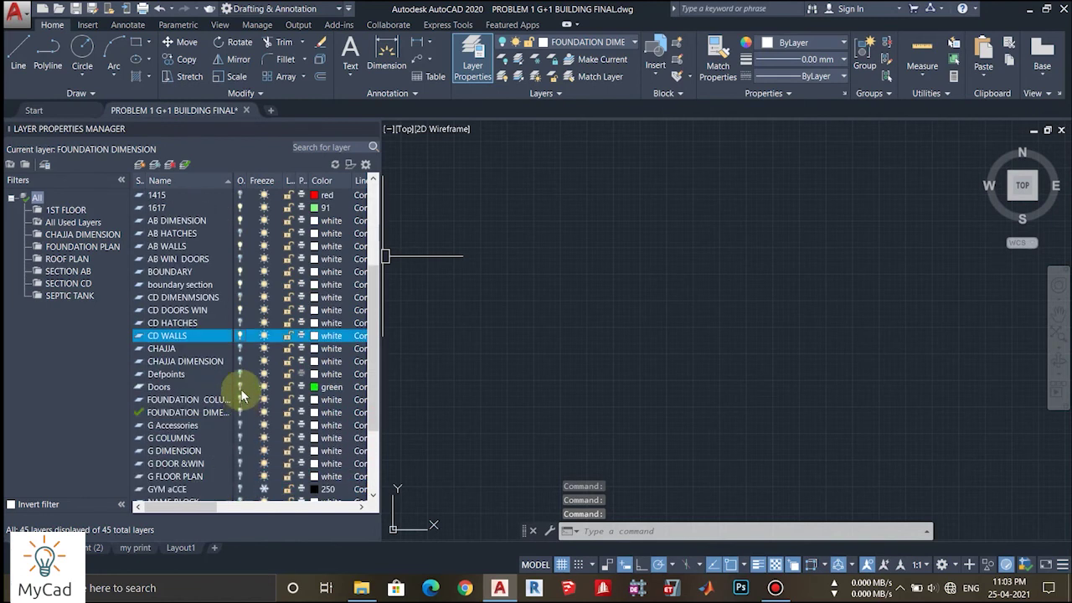
pyautogui.click(239, 387)
pyautogui.click(239, 362)
pyautogui.click(242, 412)
pyautogui.click(240, 425)
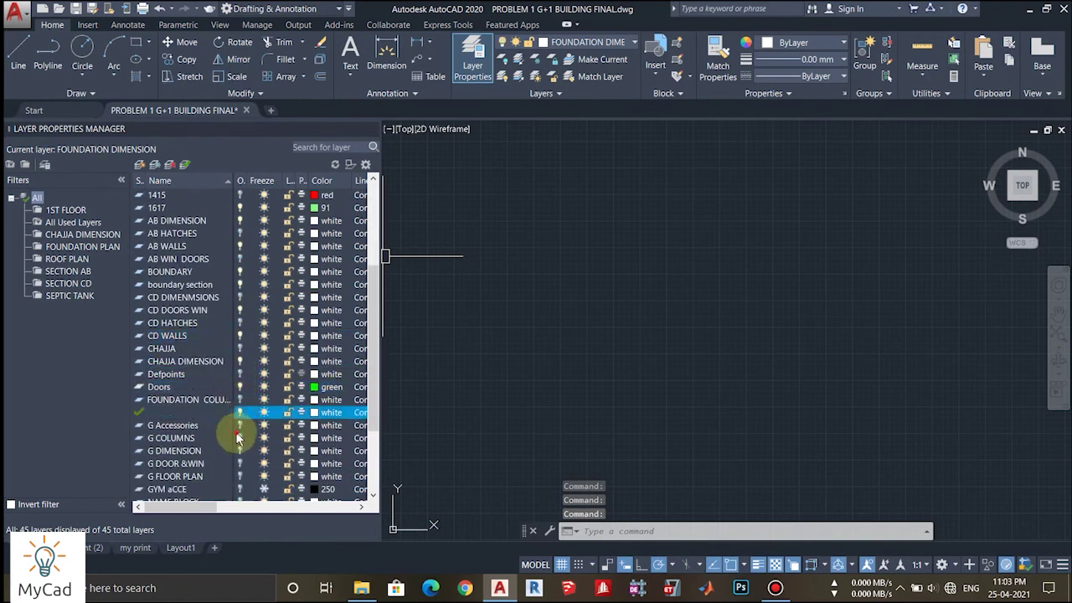
pyautogui.click(240, 438)
pyautogui.click(239, 450)
pyautogui.click(240, 463)
pyautogui.click(239, 475)
pyautogui.scroll(-3, 238, 412)
pyautogui.click(240, 425)
pyautogui.click(239, 438)
pyautogui.click(240, 463)
pyautogui.click(240, 476)
pyautogui.click(238, 399)
pyautogui.click(240, 387)
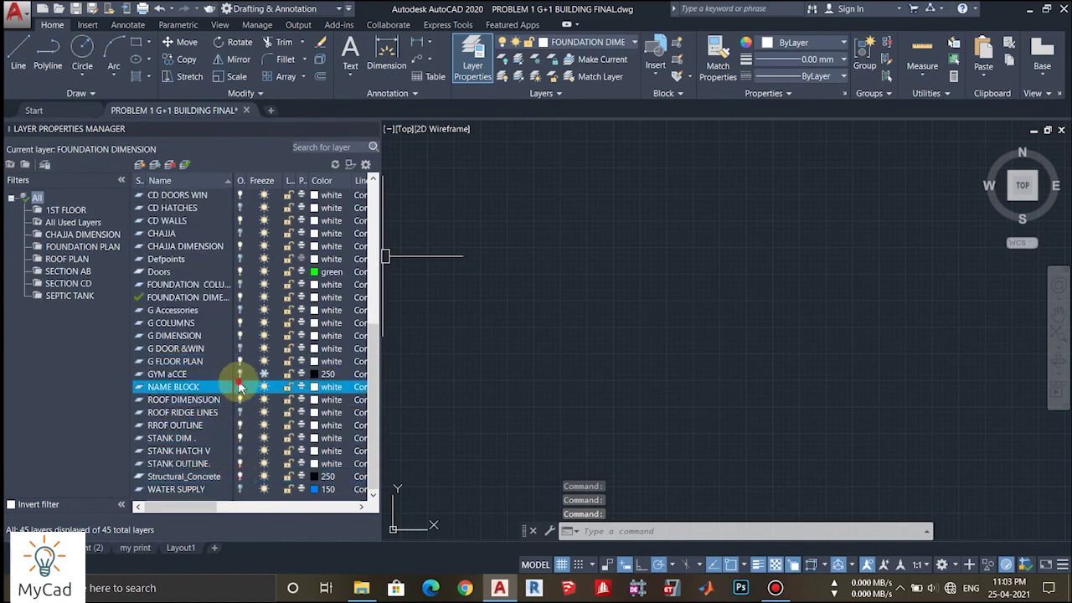
# - Restore the ALL TURNED OFF layer state and check the on/off state of the layers throughout the list
pyautogui.scroll(7, 265, 360)
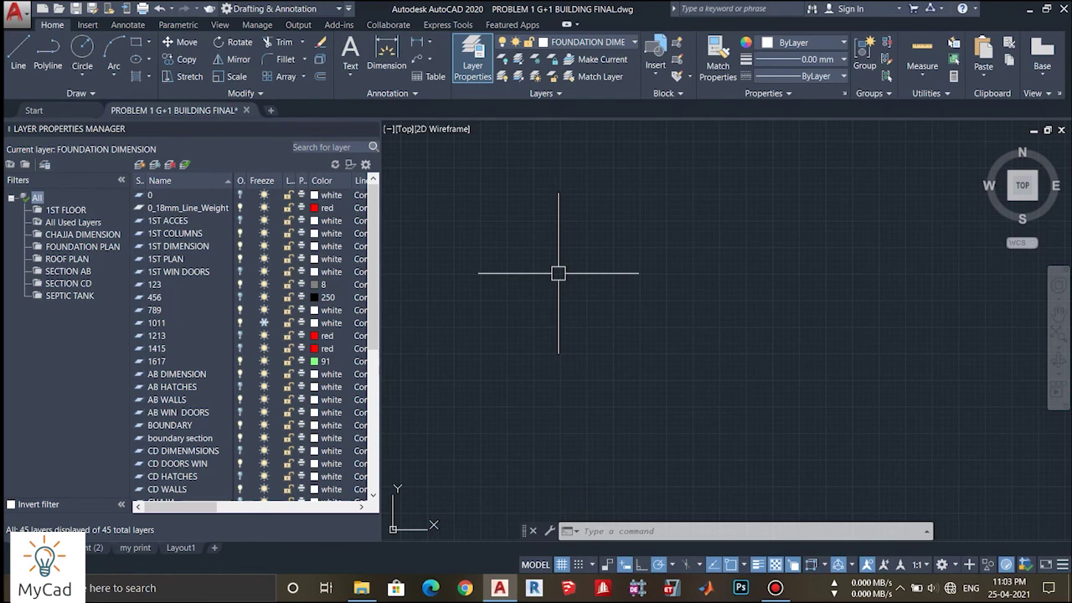
pyautogui.click(46, 165)
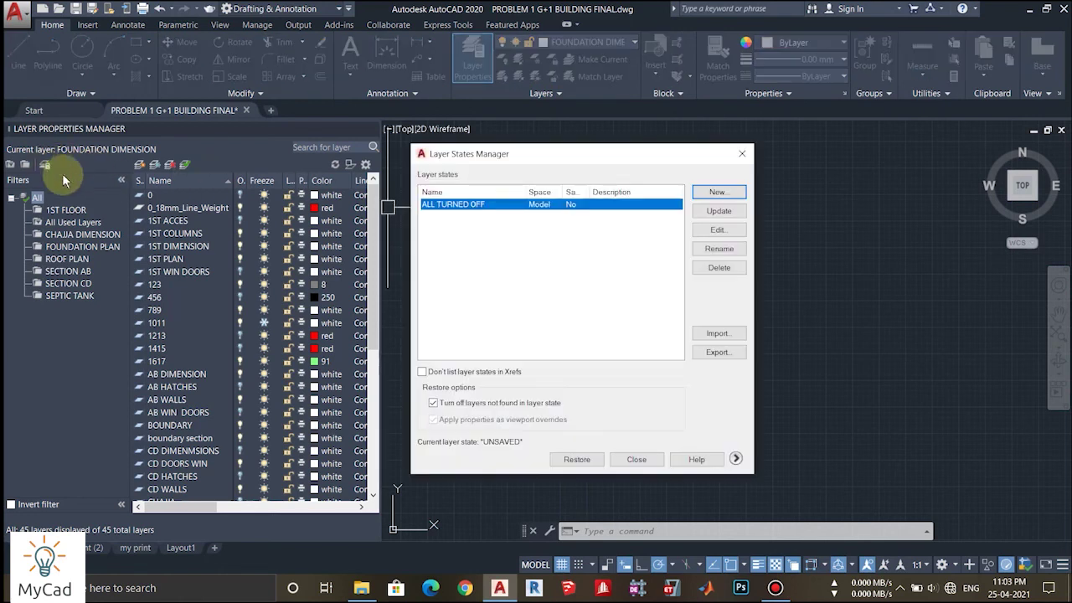
pyautogui.doubleClick(459, 205)
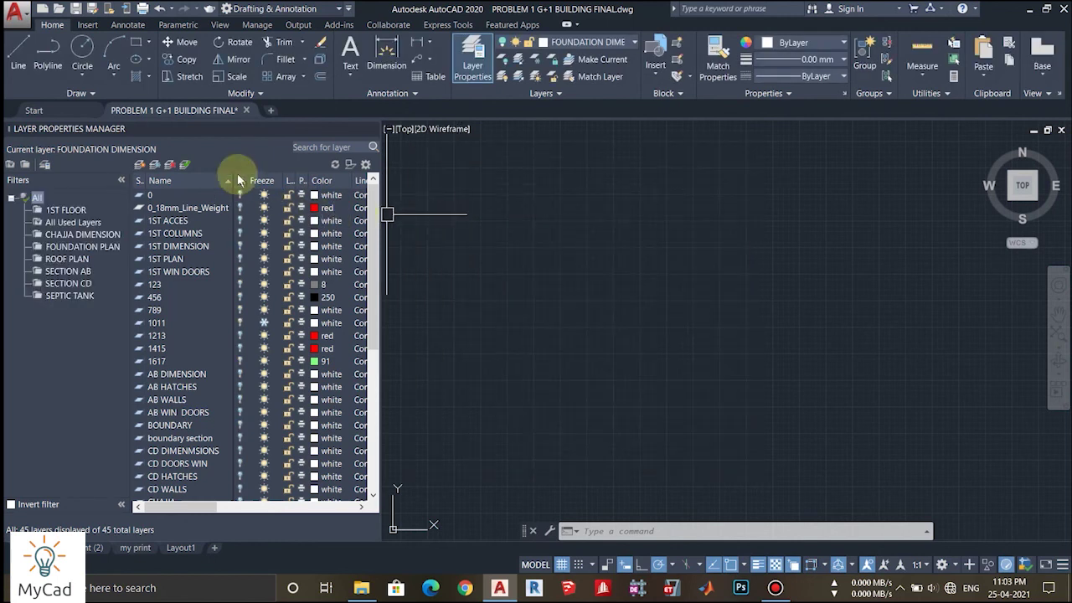
pyautogui.scroll(-6, 249, 452)
pyautogui.click(250, 426)
pyautogui.scroll(-1, 251, 425)
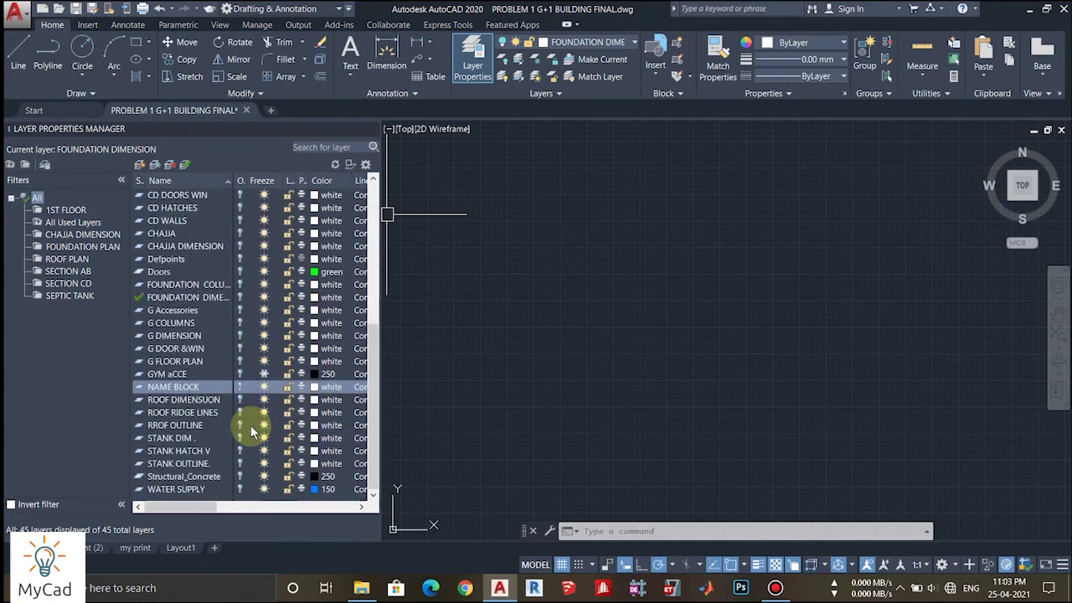
pyautogui.scroll(7, 242, 287)
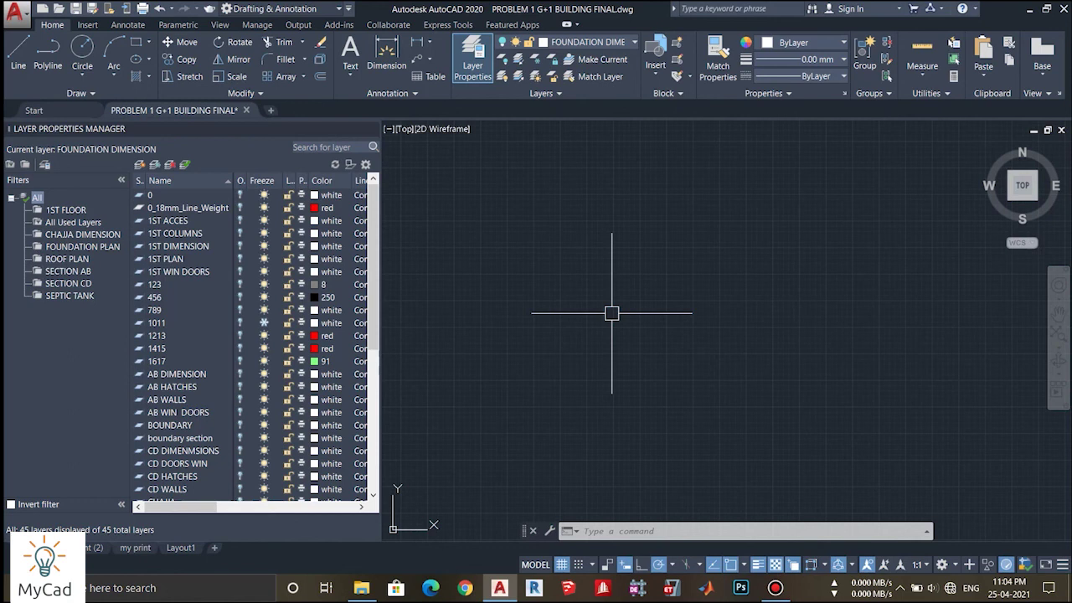
# - Look at the current layer state among the additional layer tools and close the Layer Properties Manager
pyautogui.click(558, 96)
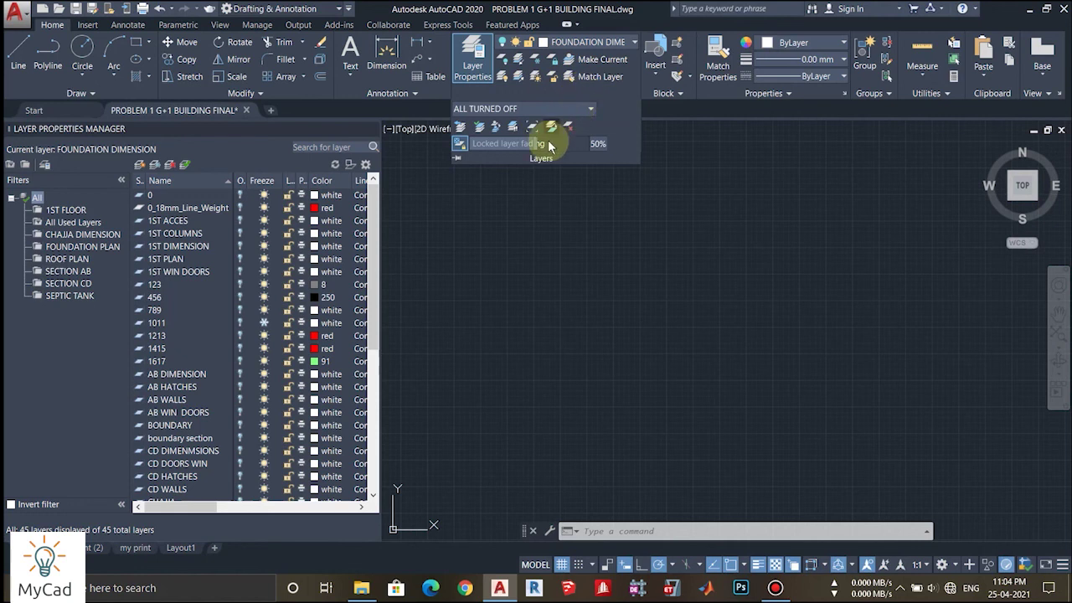
pyautogui.click(522, 294)
pyautogui.click(444, 226)
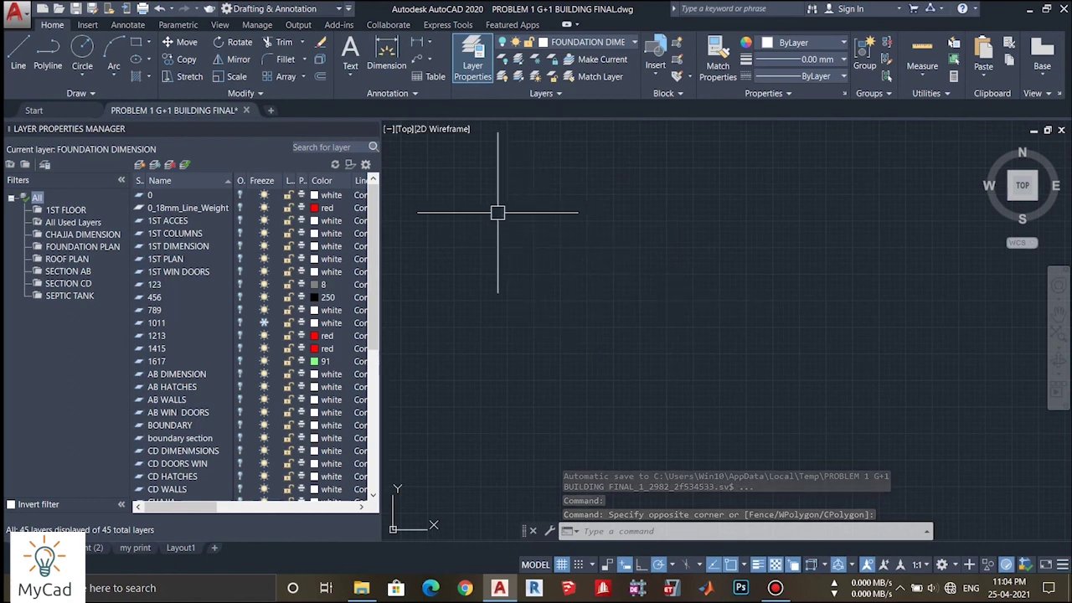
pyautogui.click(371, 129)
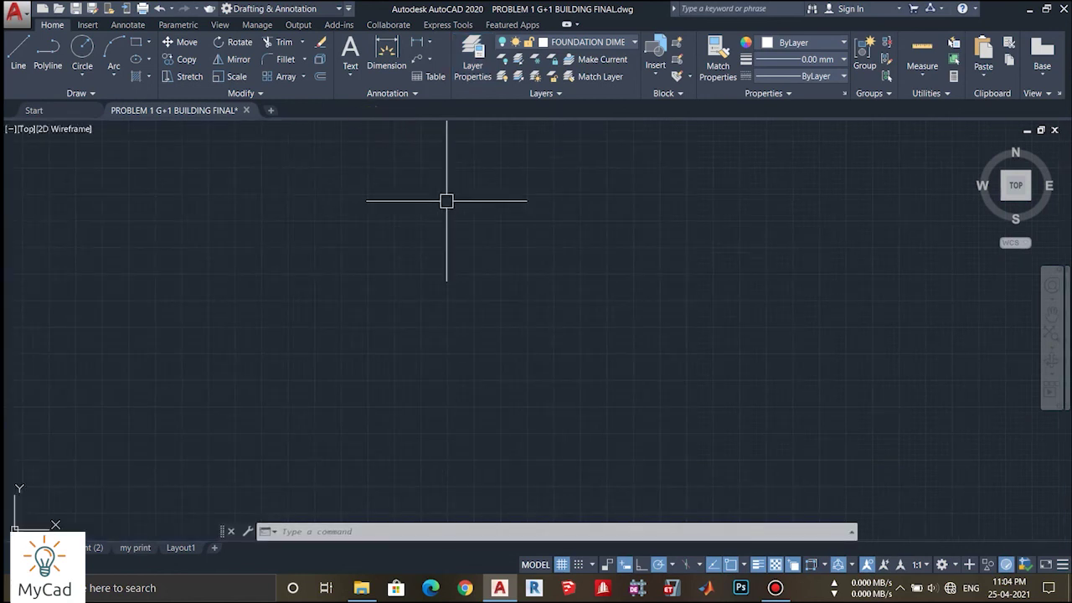